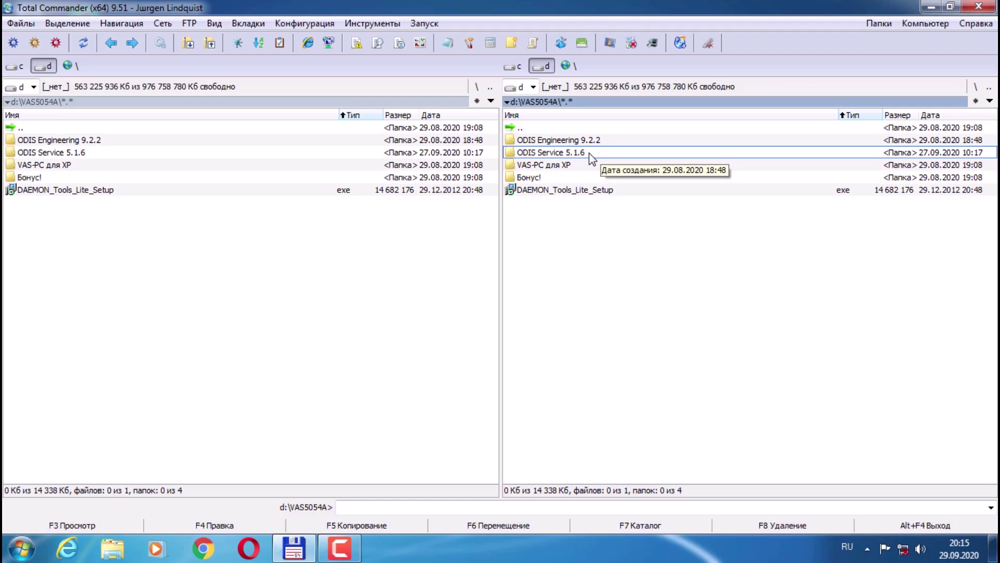
Show the ODIS Service 5.1.6 folder in both file panels and open its Windows Update subfolder in one of them.
left_click(50, 67)
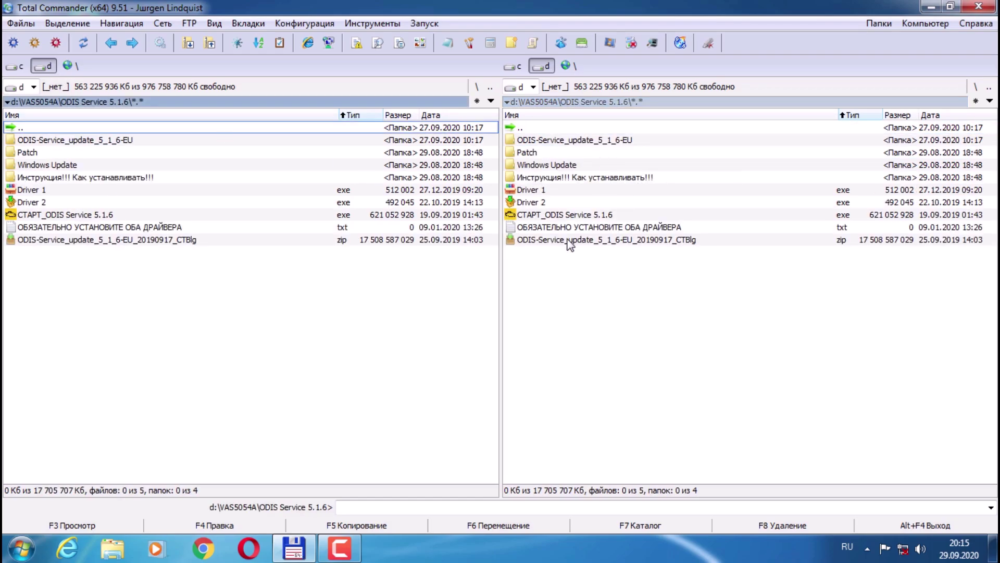
double_click(581, 166)
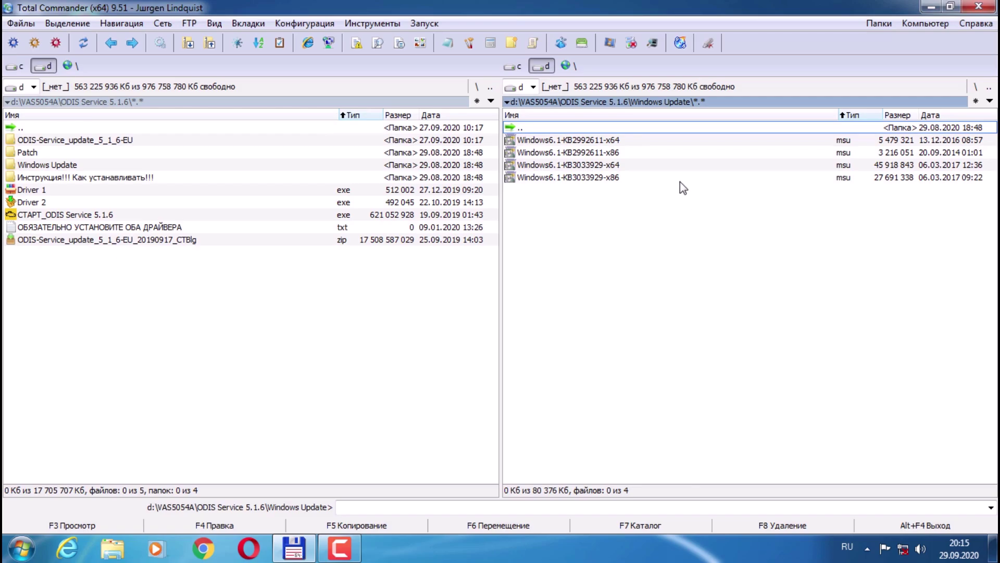
left_click(638, 141)
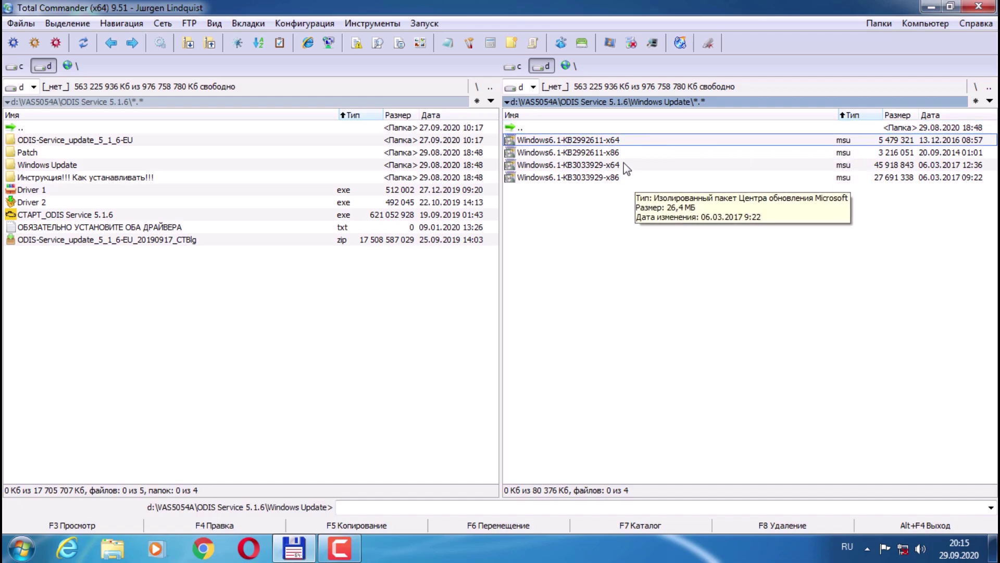
left_click(627, 152)
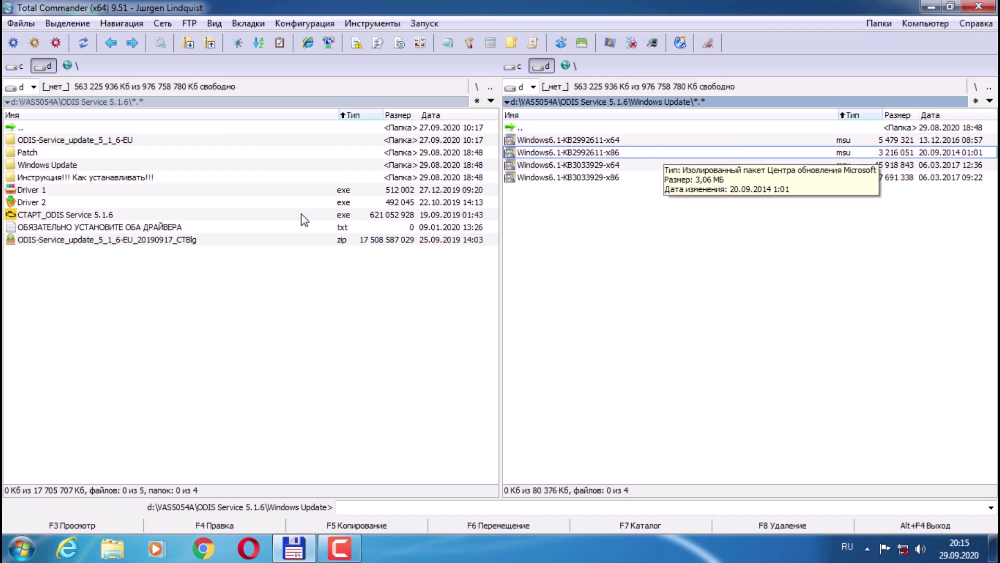
Check in the computer's system properties whether Windows is 32-bit or 64-bit.
left_click(112, 548)
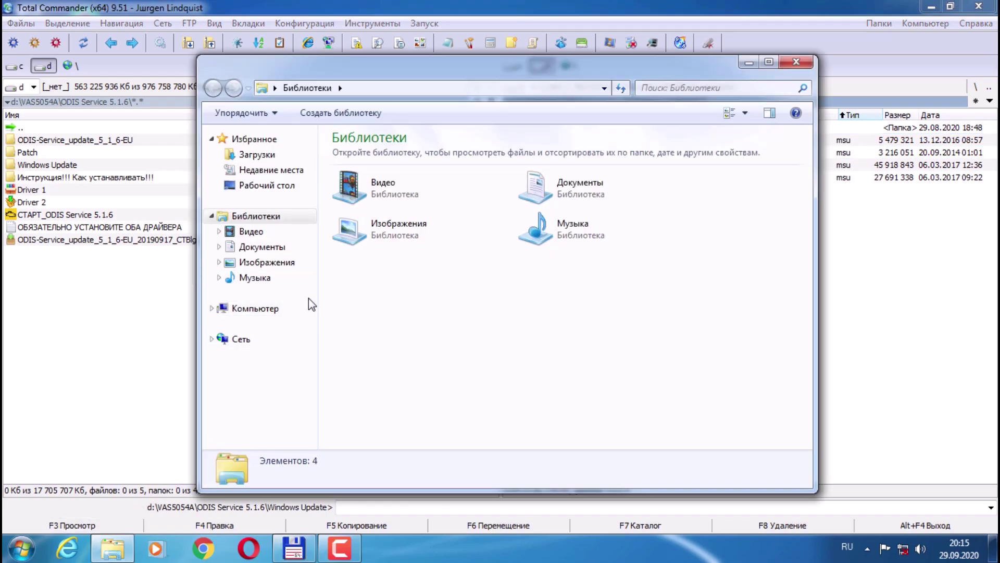
left_click(283, 309)
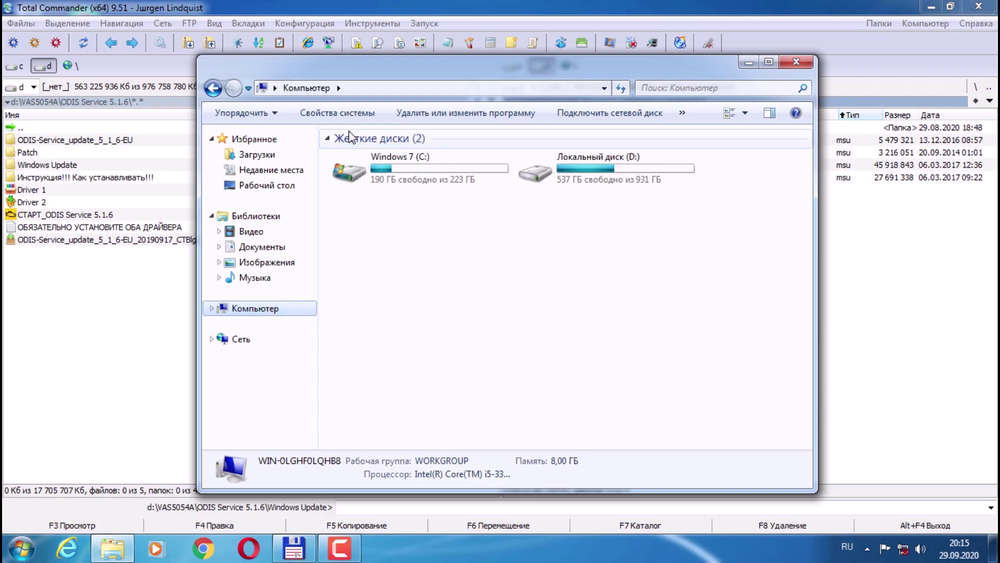
left_click(339, 113)
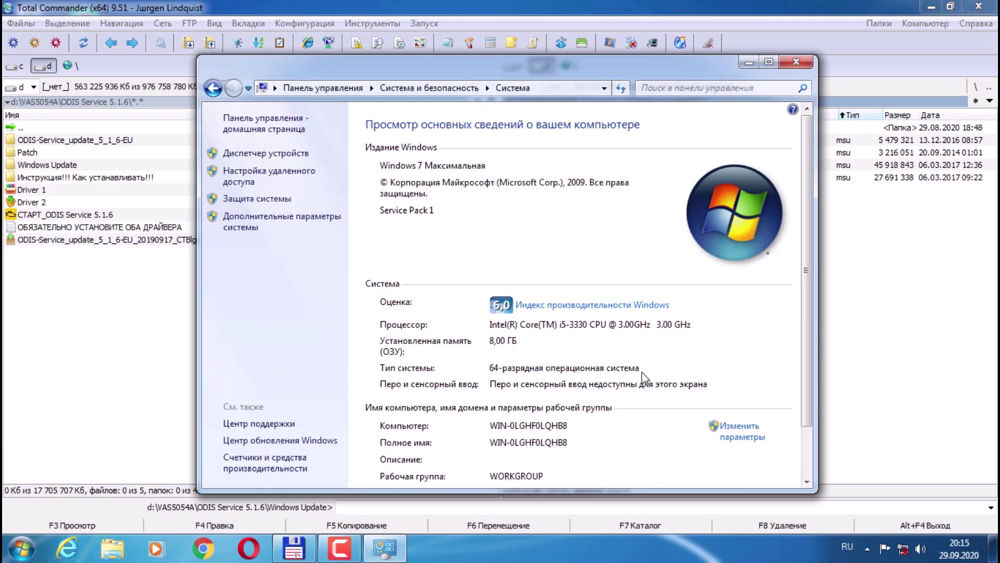
left_click(796, 63)
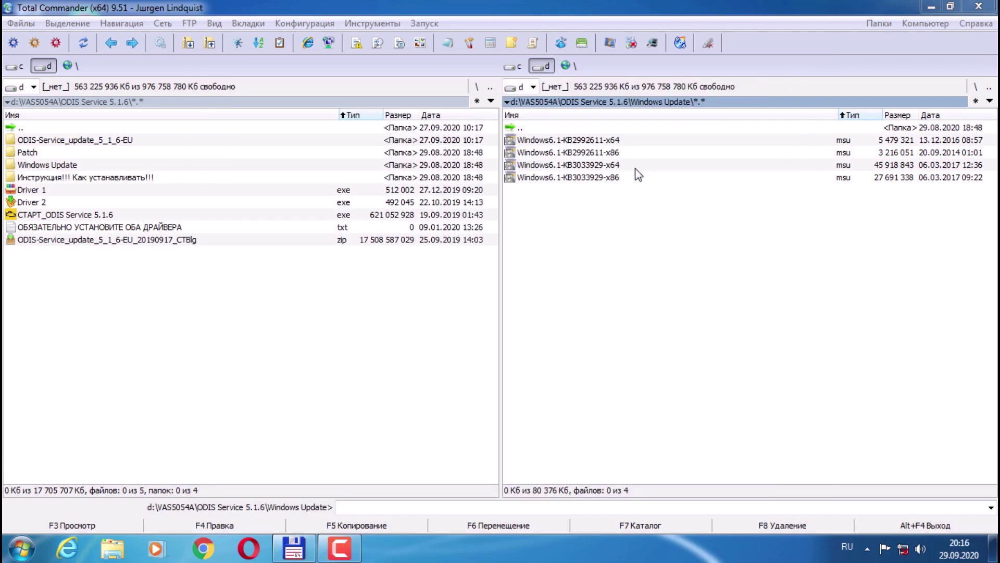
Try to install the Windows6.1-KB2992611-x64 update package.
left_click(616, 139)
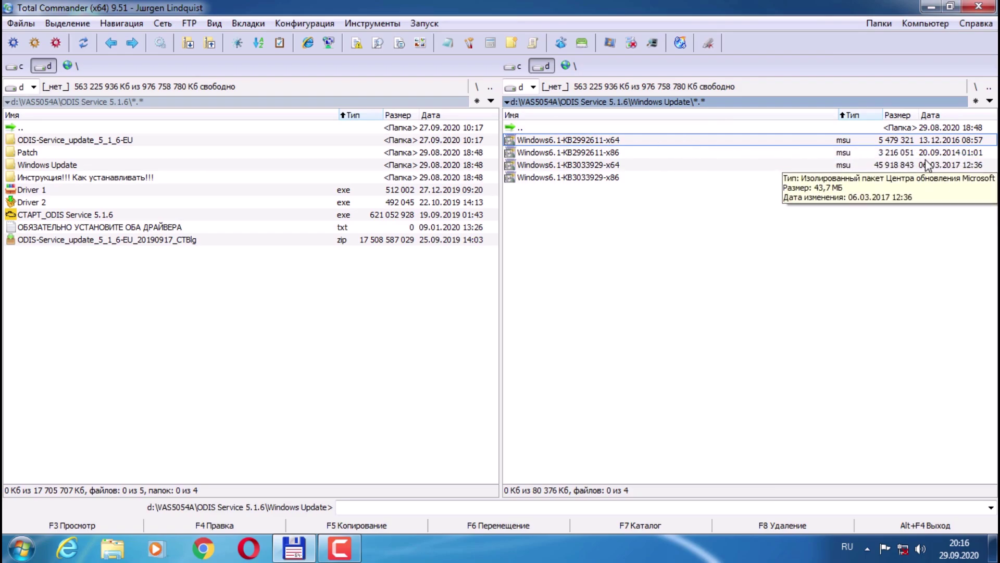
double_click(608, 145)
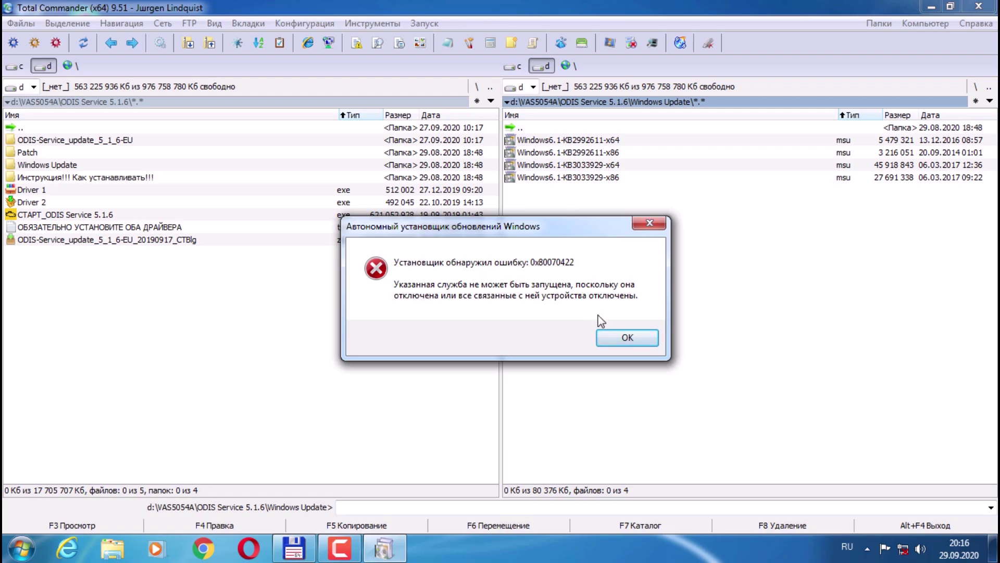
left_click(627, 339)
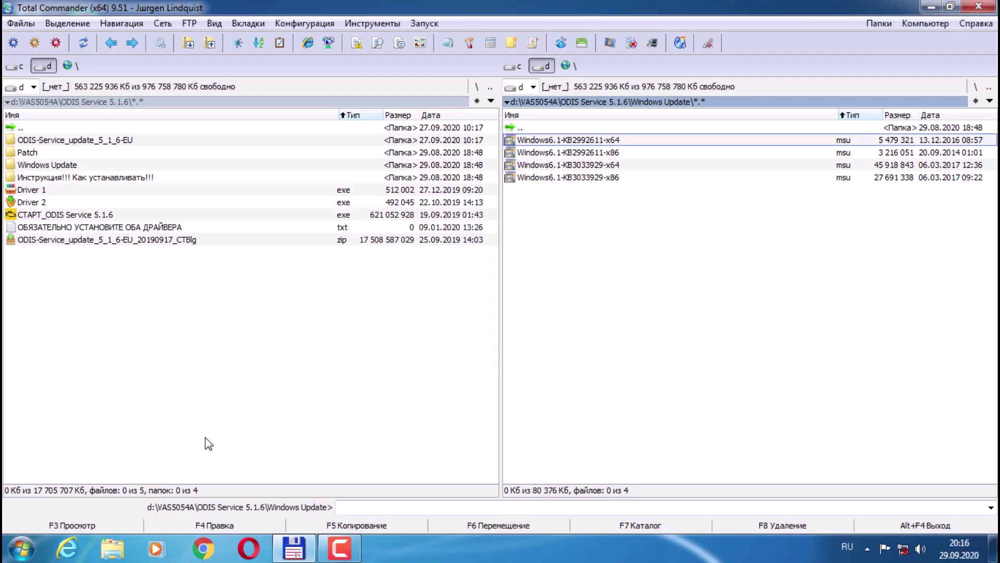
Open the Windows Control Panel and display all its items as large icons.
left_click(21, 548)
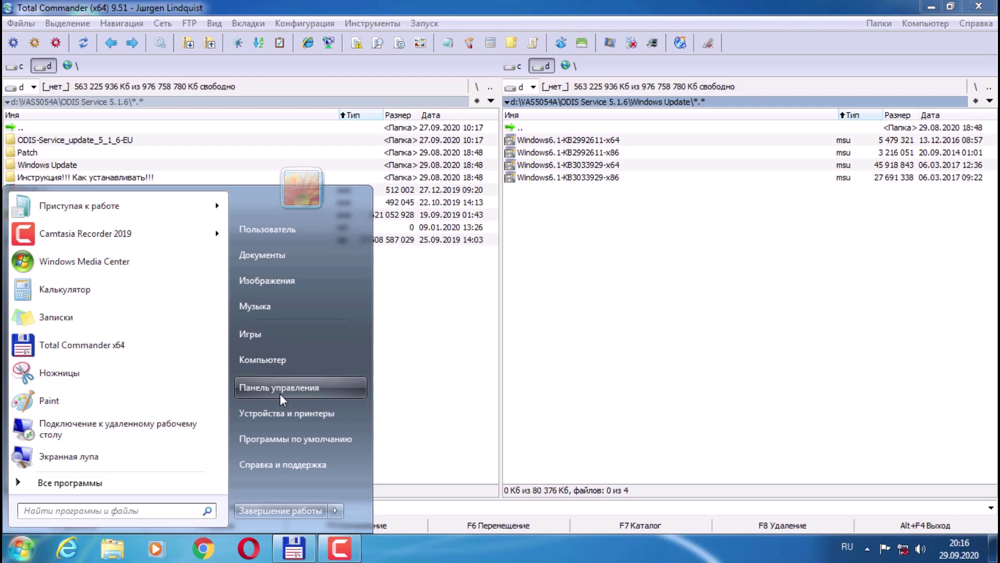
left_click(280, 392)
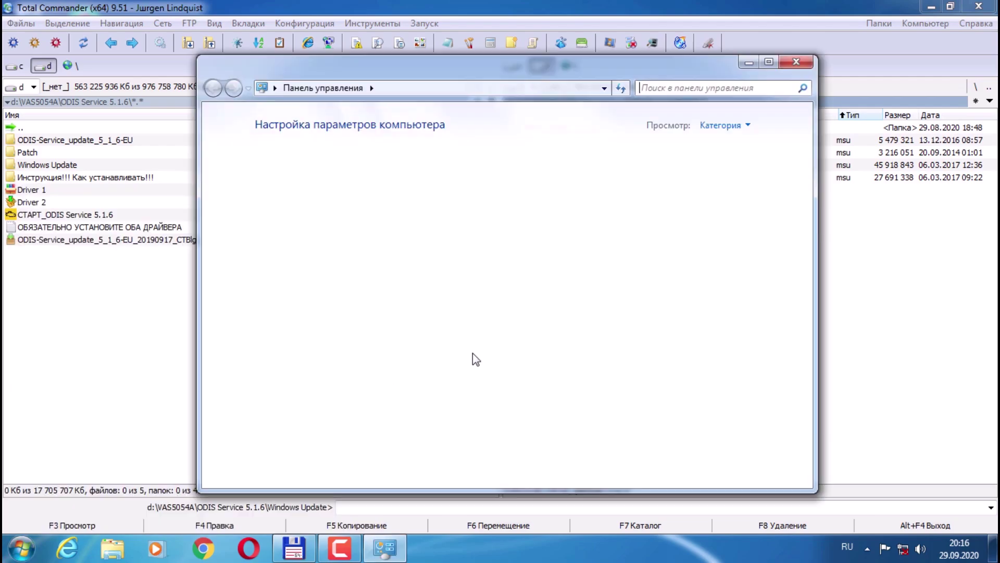
left_click(750, 126)
left_click(742, 172)
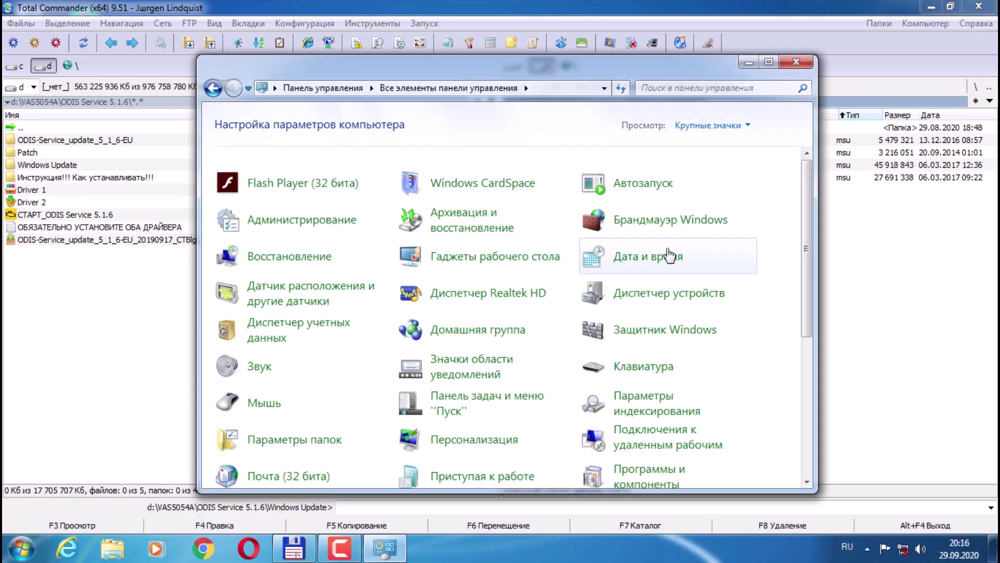
Set important updates in Windows Update to "Устанавливать обновления автоматически (рекомендуется)".
left_click_drag(806, 267, 775, 421)
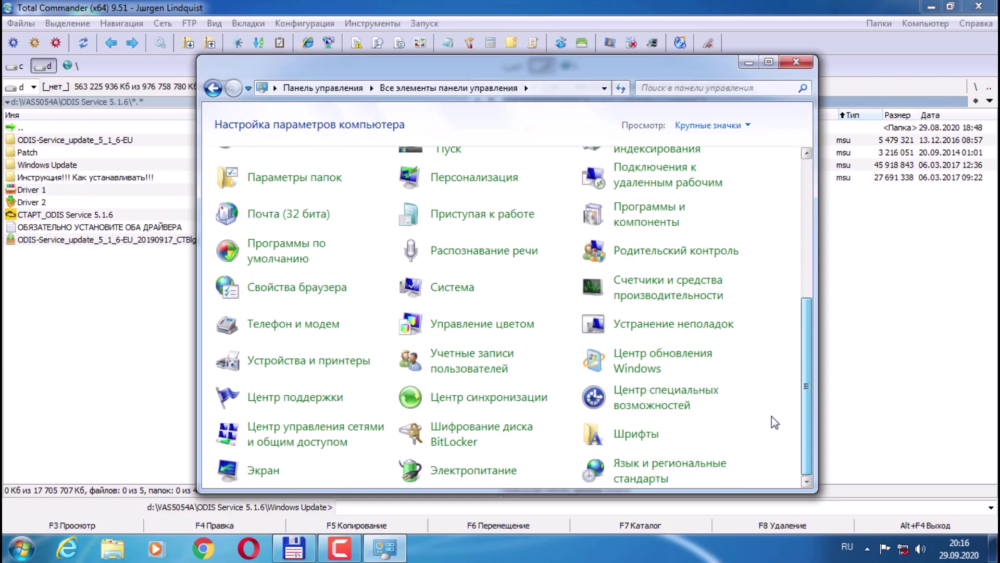
left_click(638, 347)
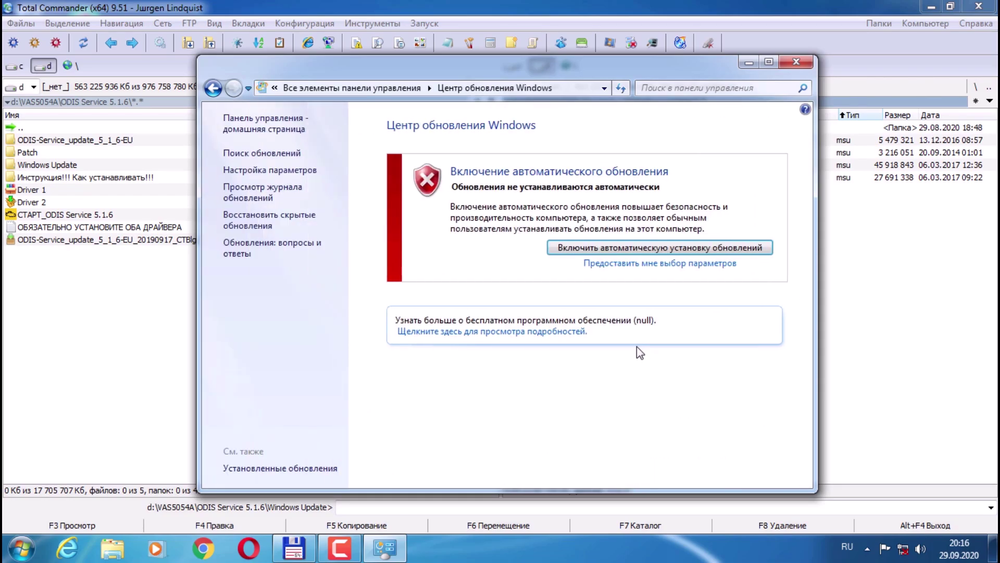
left_click(267, 170)
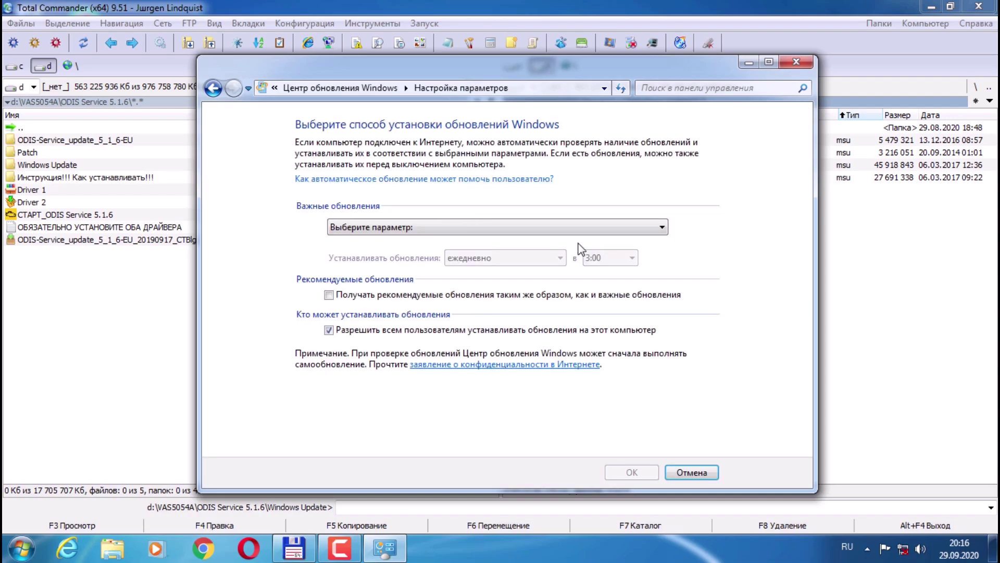
left_click(661, 227)
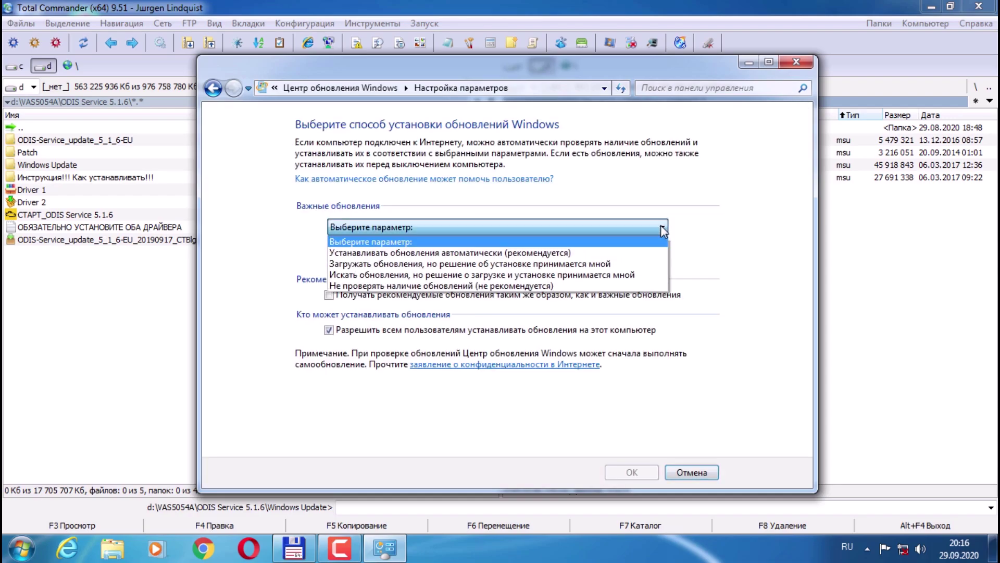
left_click(487, 252)
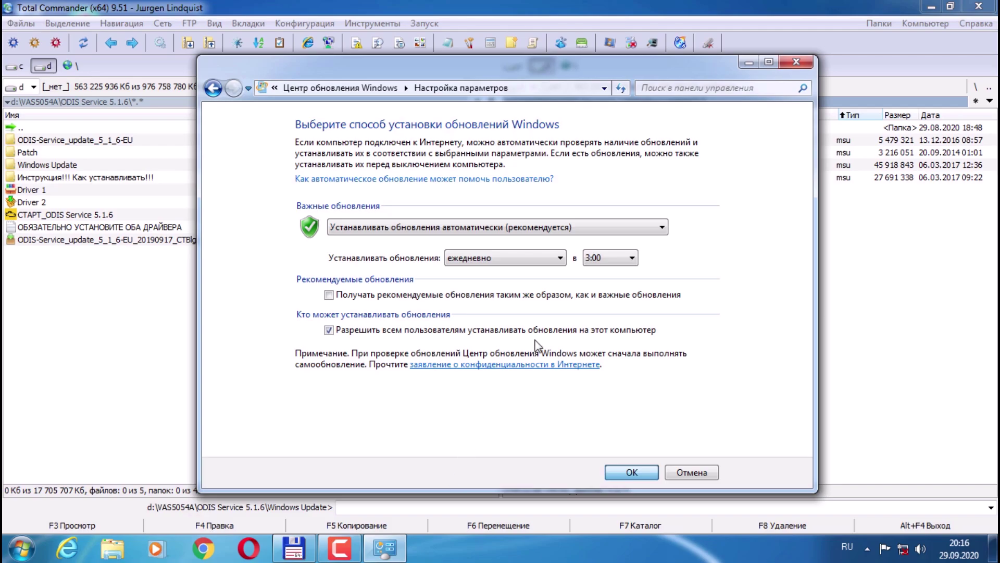
left_click(634, 472)
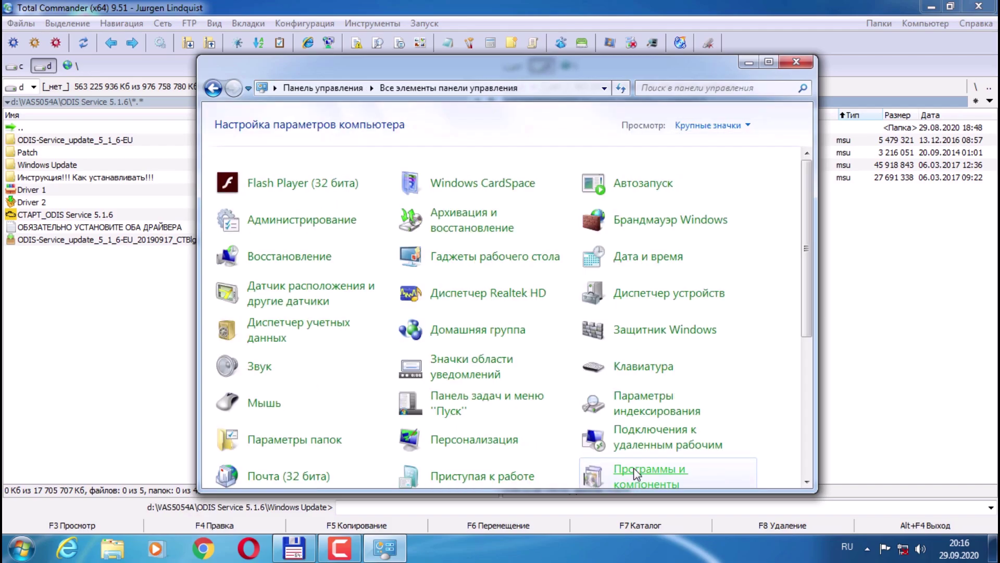
left_click(749, 62)
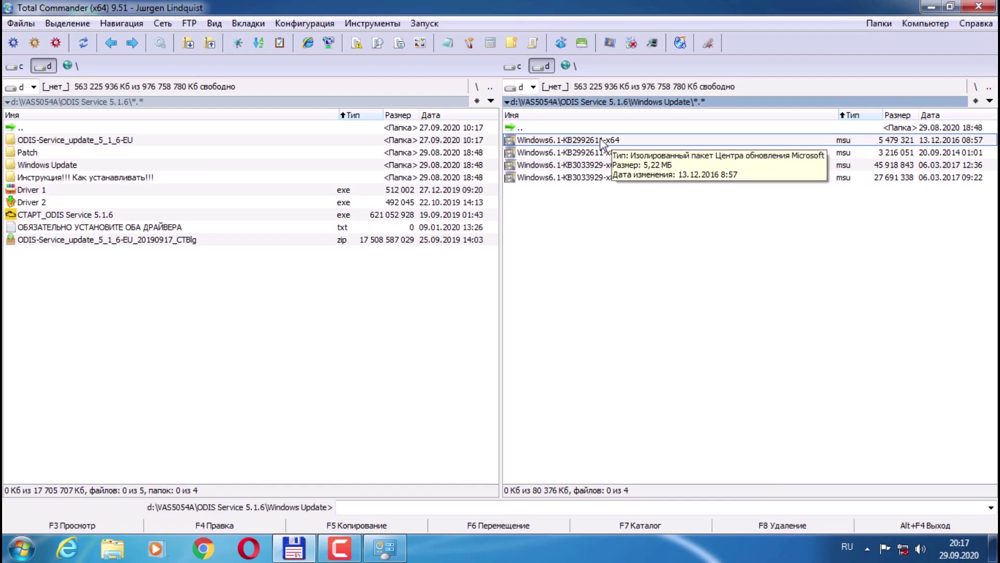
Run the update installers Windows6.1-KB2992611-x64 and Windows6.1-KB3033929-x64 from the Windows Update folder.
double_click(603, 141)
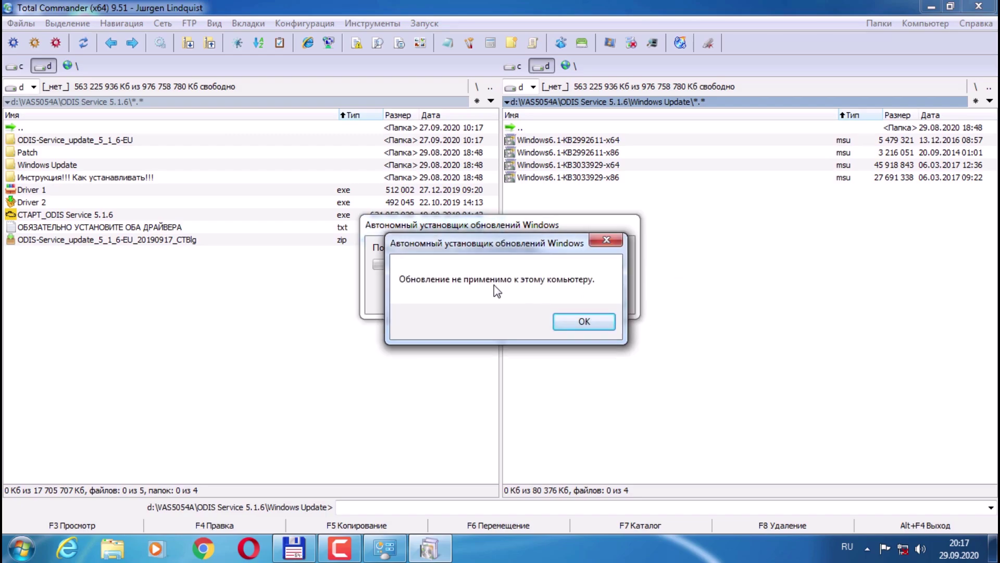
left_click(584, 320)
left_click(593, 166)
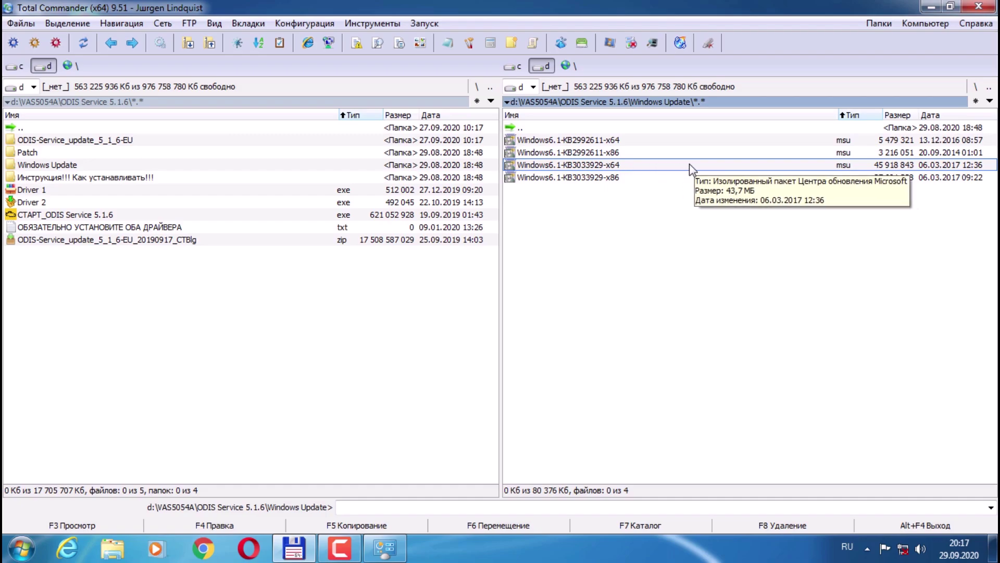
double_click(599, 166)
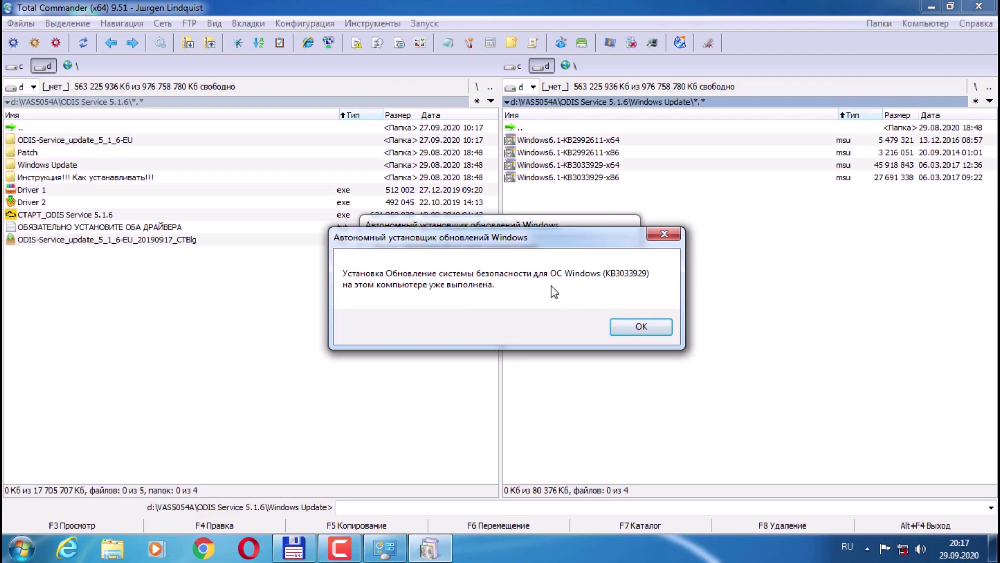
left_click(641, 328)
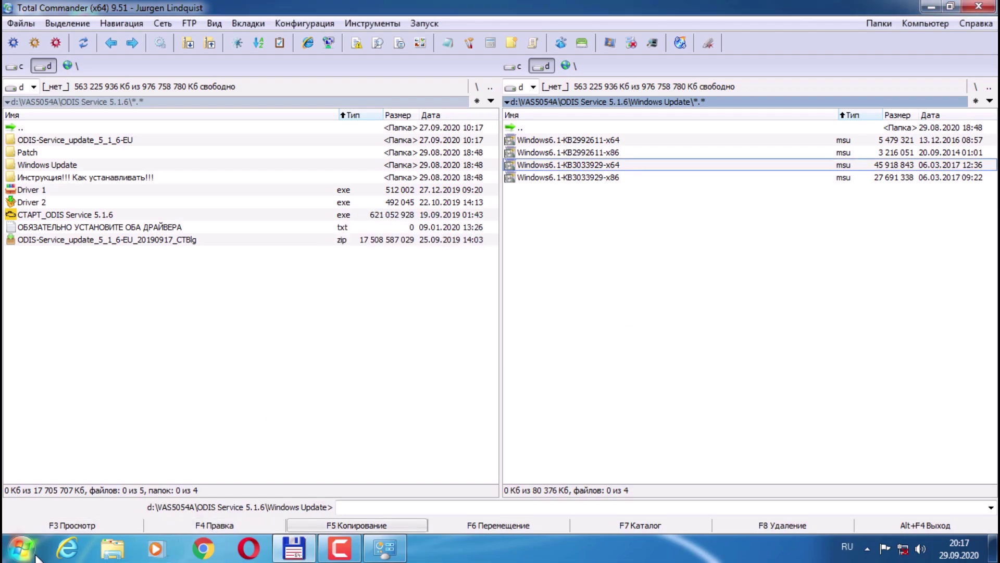
Set important updates in Windows Update to "Не проверять наличие обновлений (не рекомендуется)" and close the Control Panel.
left_click(386, 548)
left_click_drag(805, 299, 796, 442)
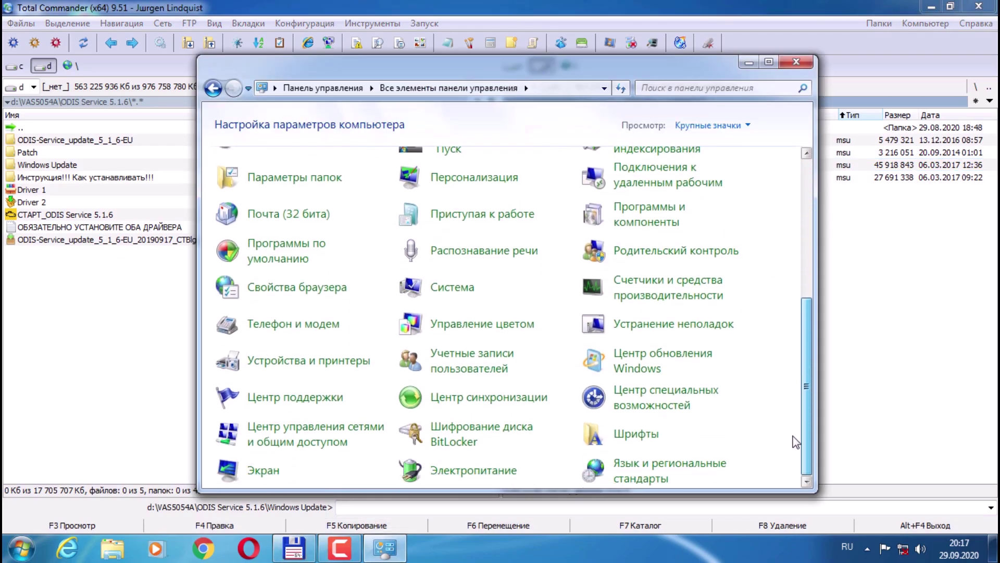
left_click(636, 367)
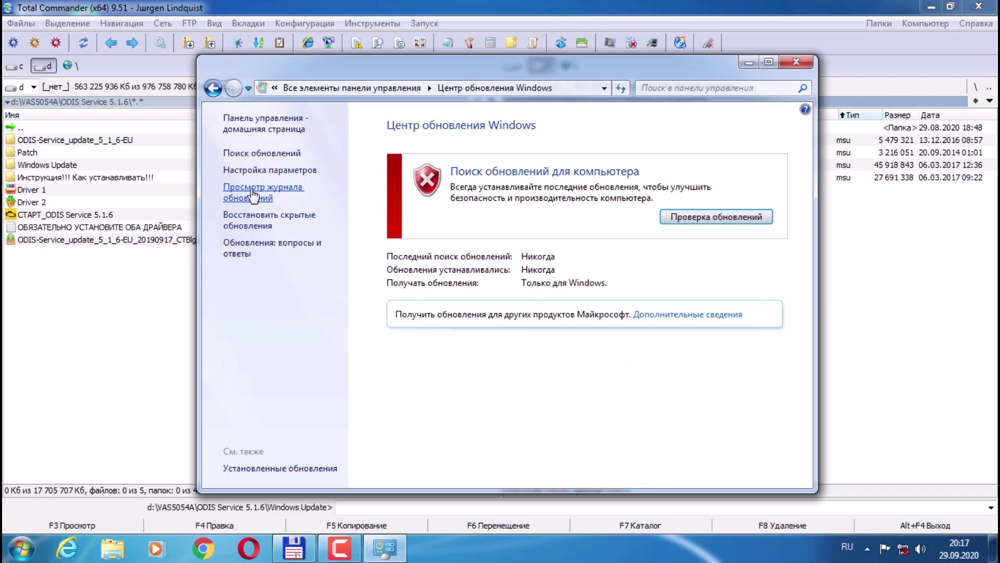
left_click(258, 174)
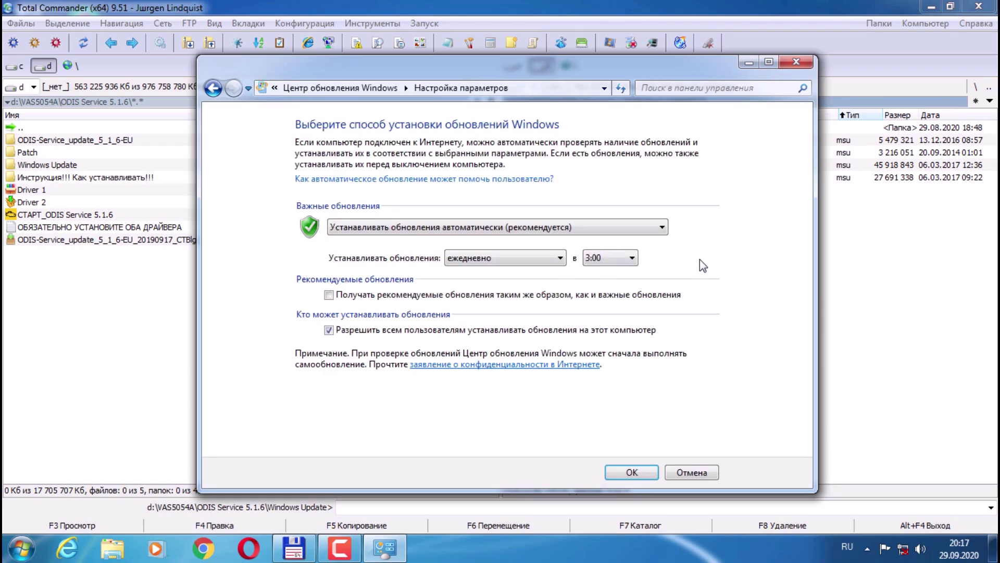
left_click(659, 227)
left_click(521, 275)
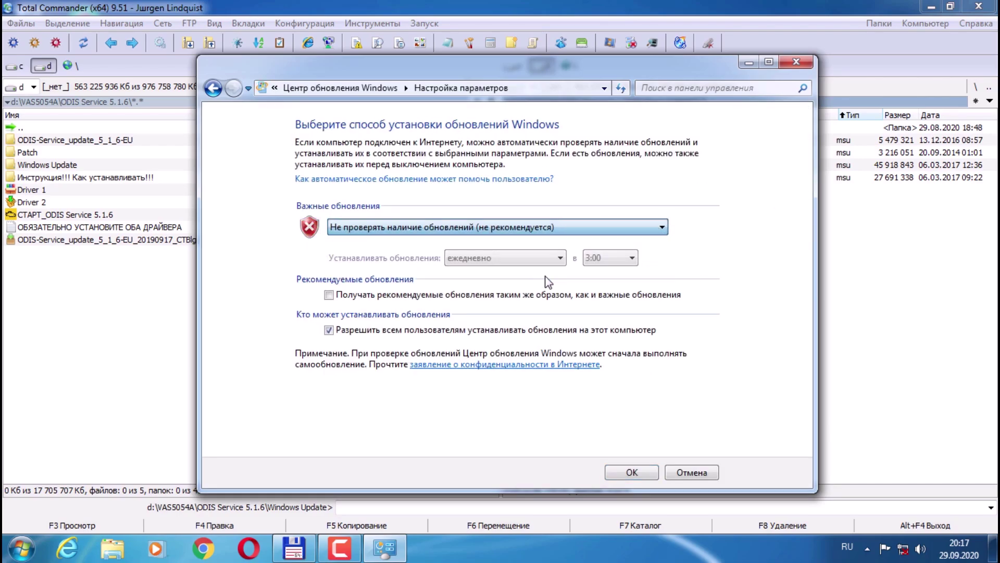
left_click(632, 472)
left_click(797, 62)
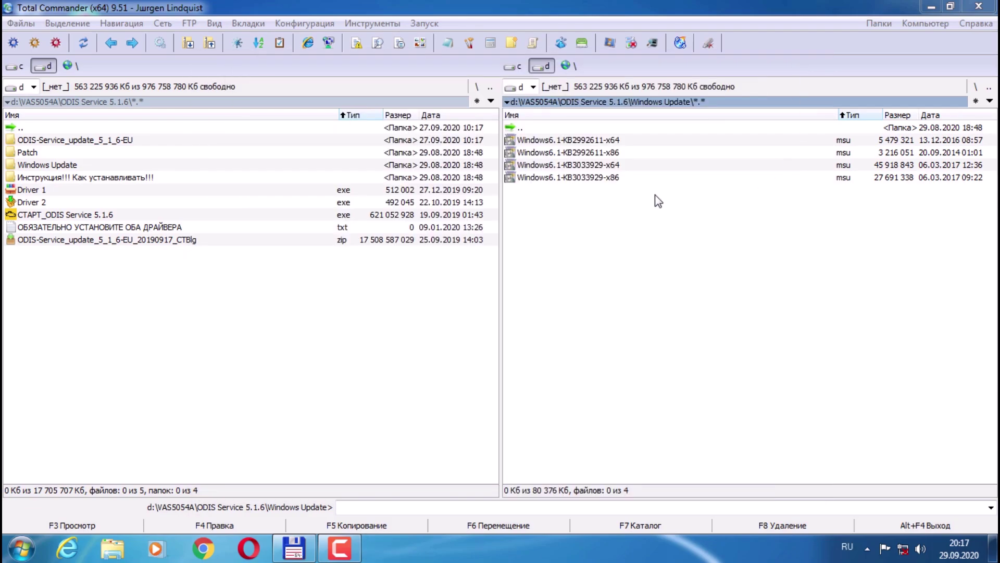
Install the Arialuni font from the Patch folder of ODIS Service 5.1.6.
double_click(598, 130)
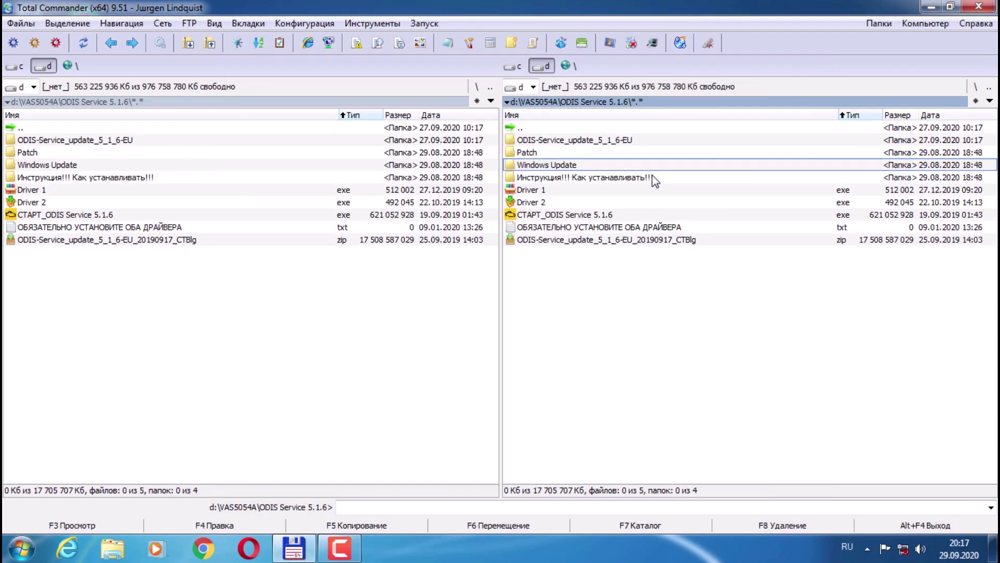
double_click(575, 153)
left_click(555, 202)
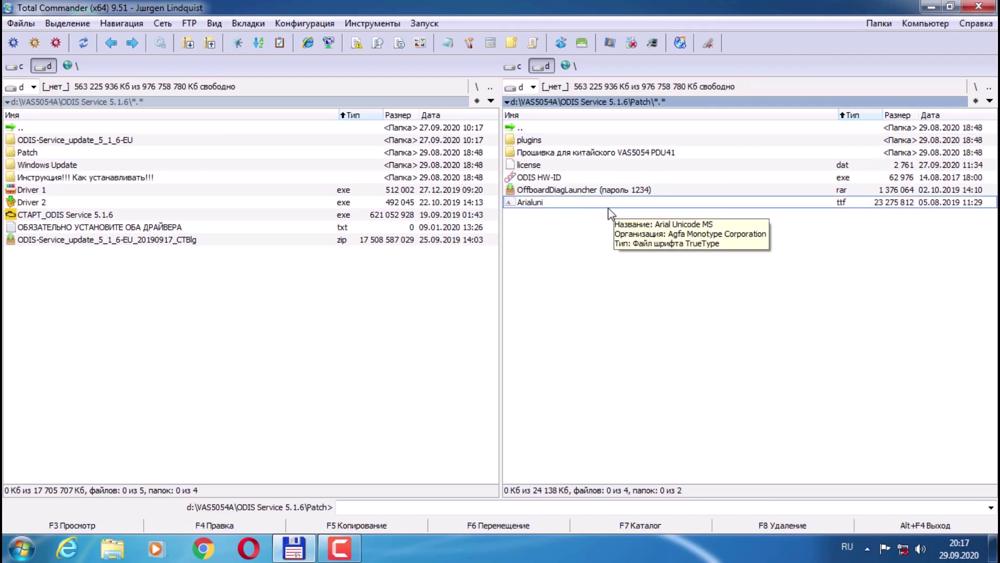
double_click(555, 202)
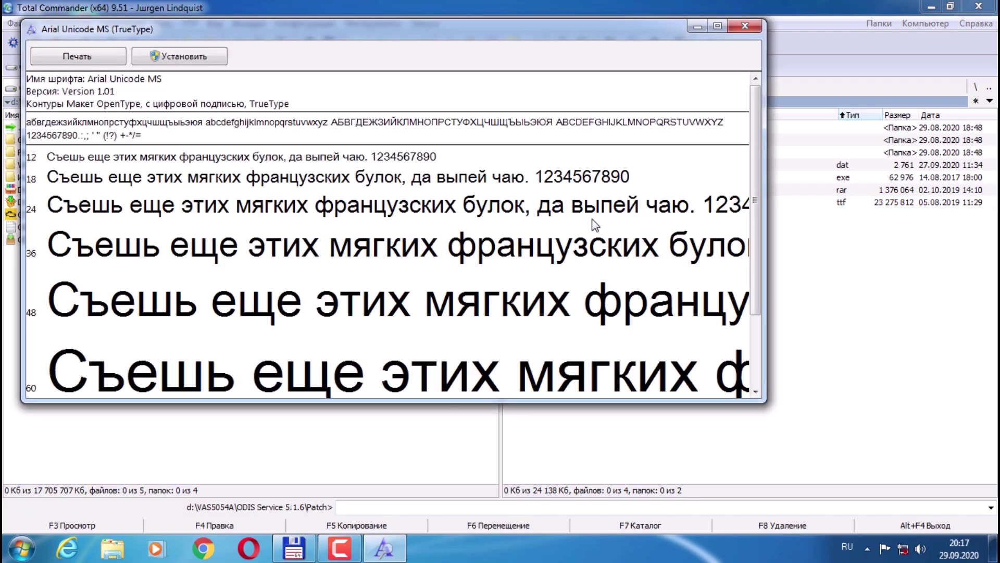
left_click(194, 61)
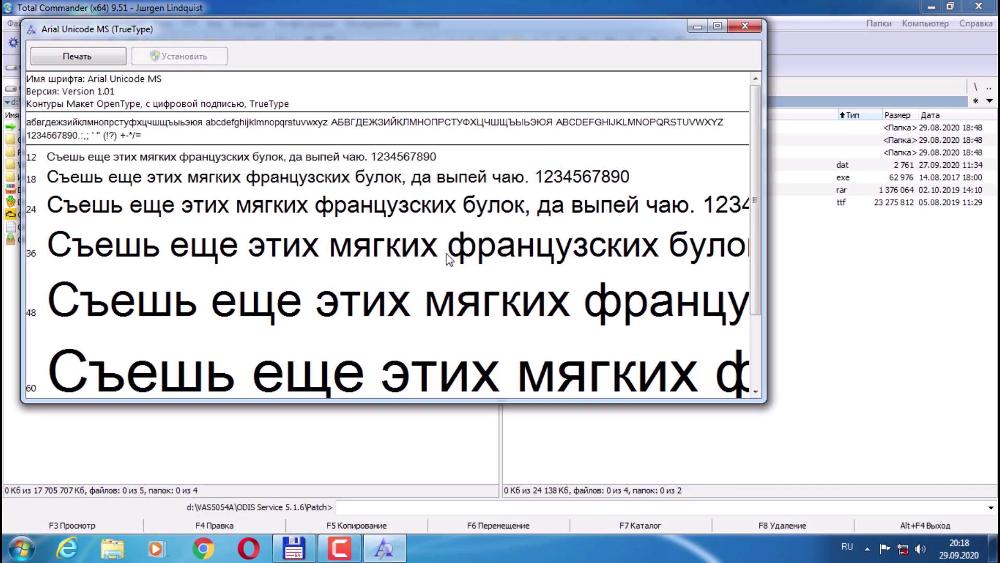
left_click(744, 27)
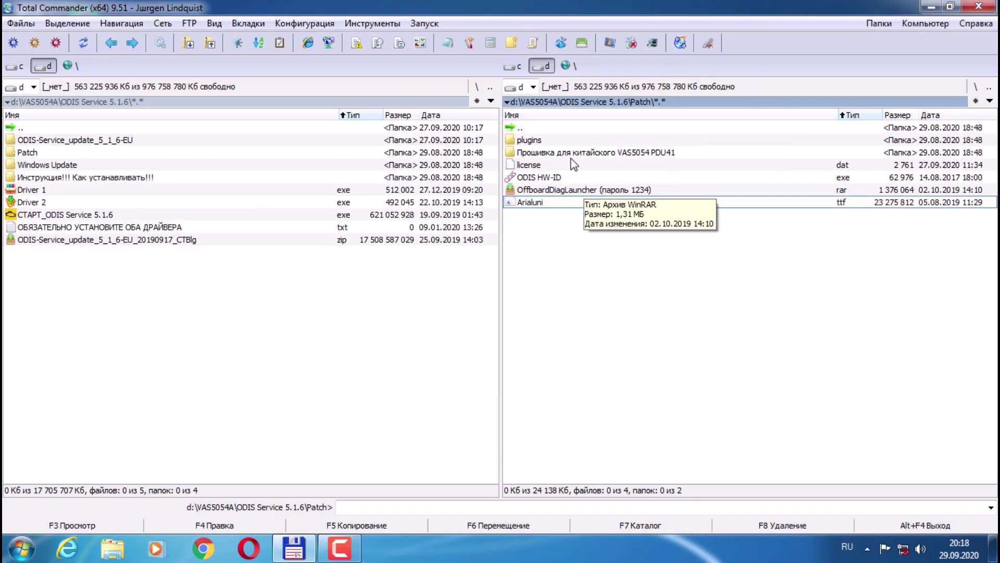
Run the СТАРТ_ODIS Service 5.1.6 installer from the ODIS Service 5.1.6 folder with Русский (RU) as the setup language.
double_click(569, 129)
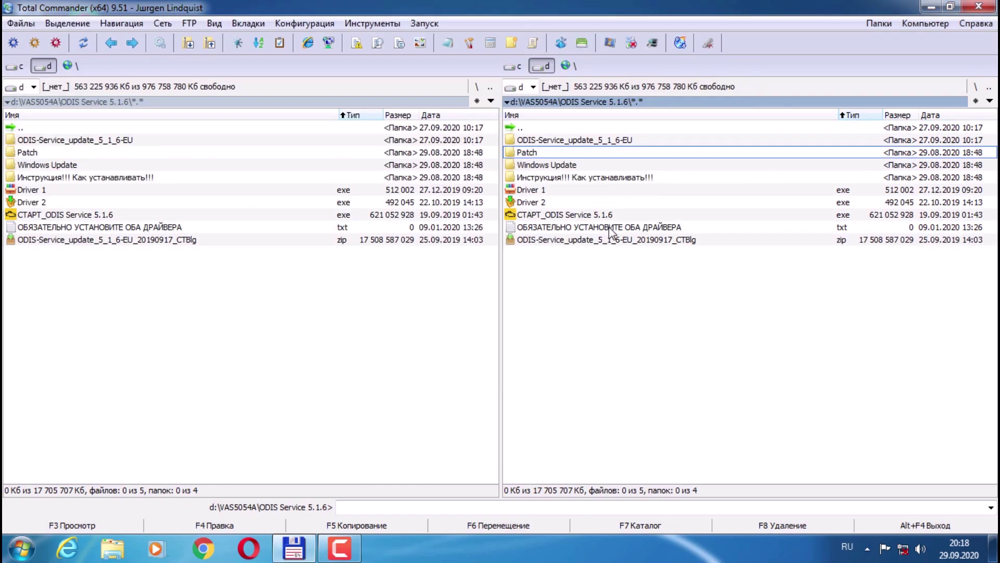
left_click(584, 217)
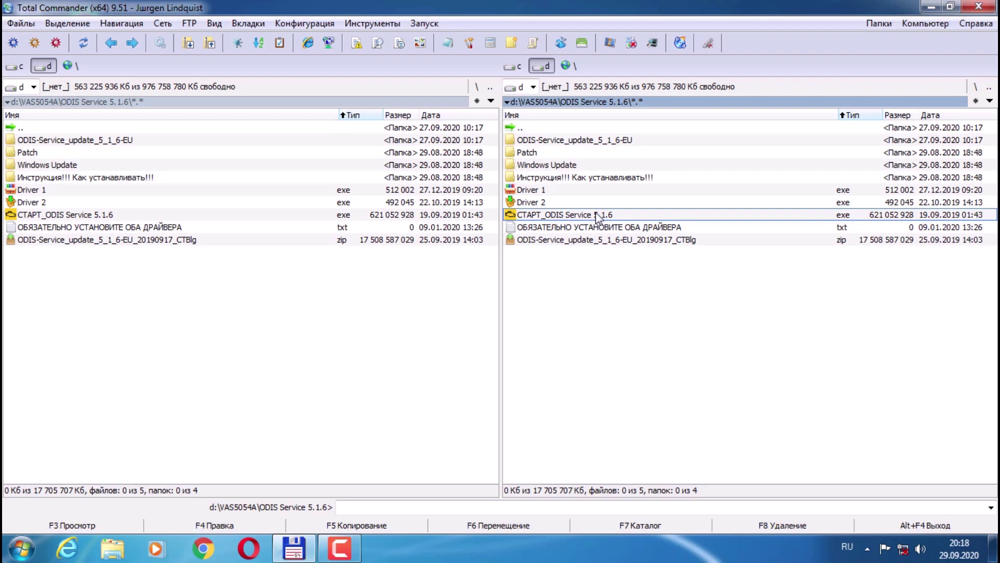
mouse_move(597, 218)
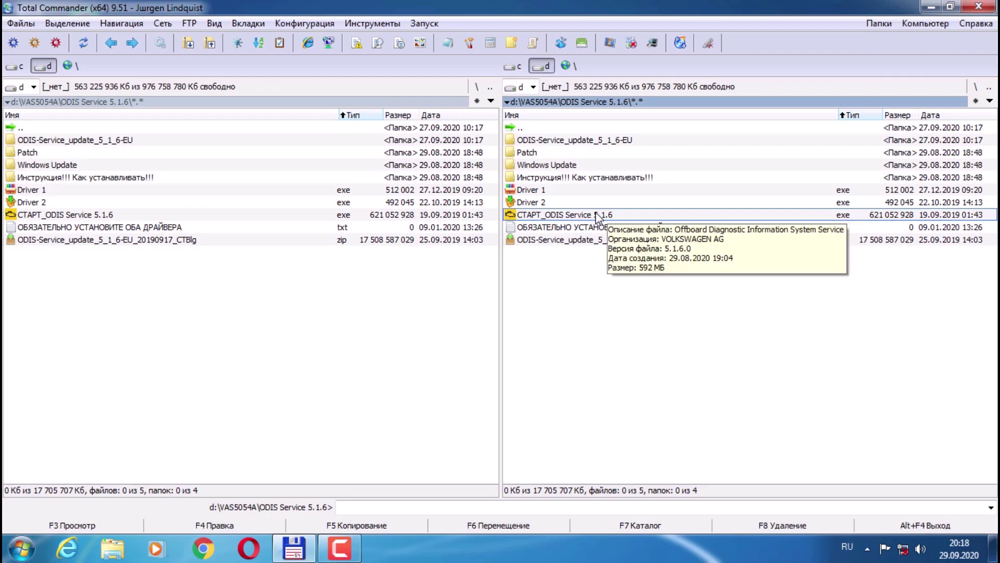
left_click(552, 200)
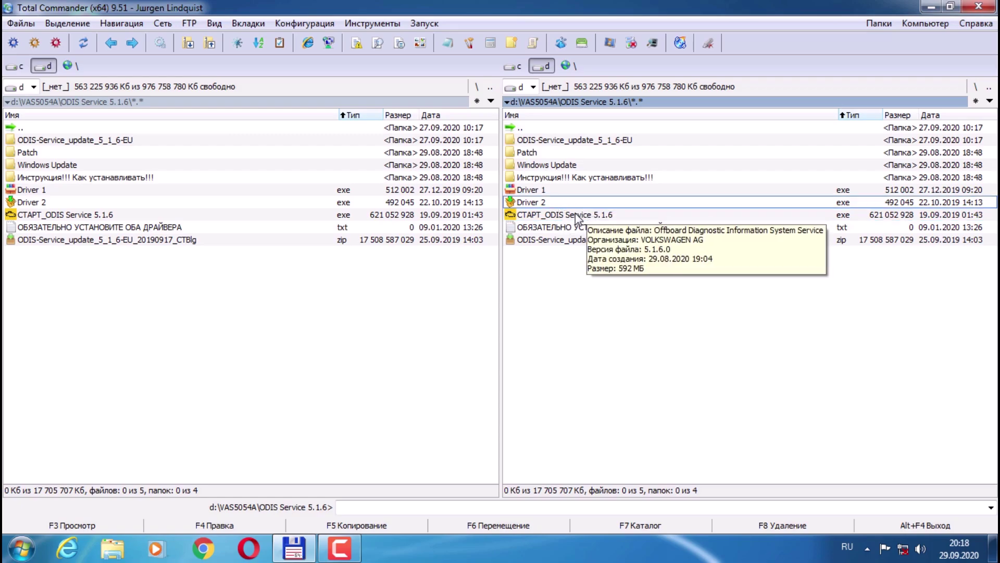
left_click(578, 216)
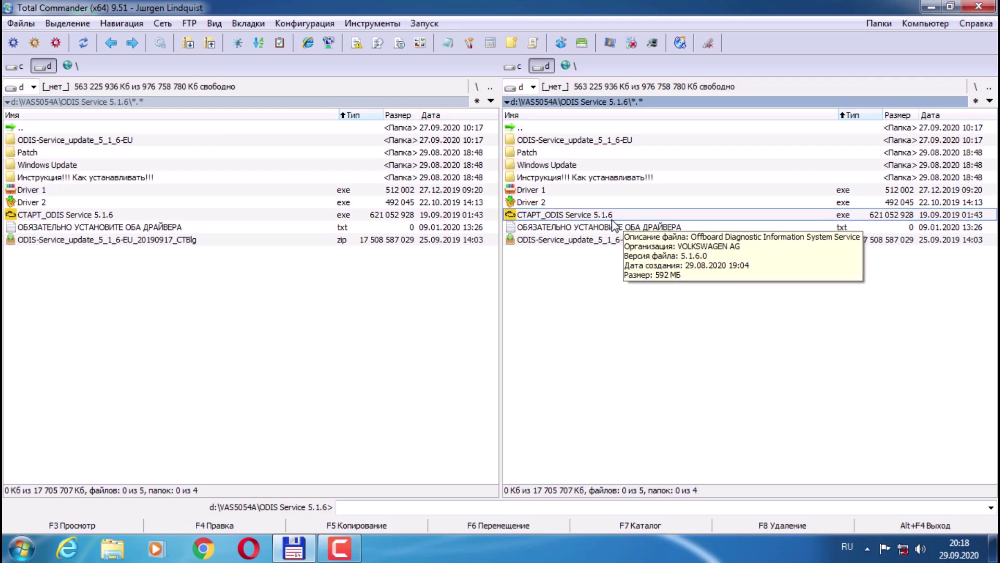
double_click(613, 220)
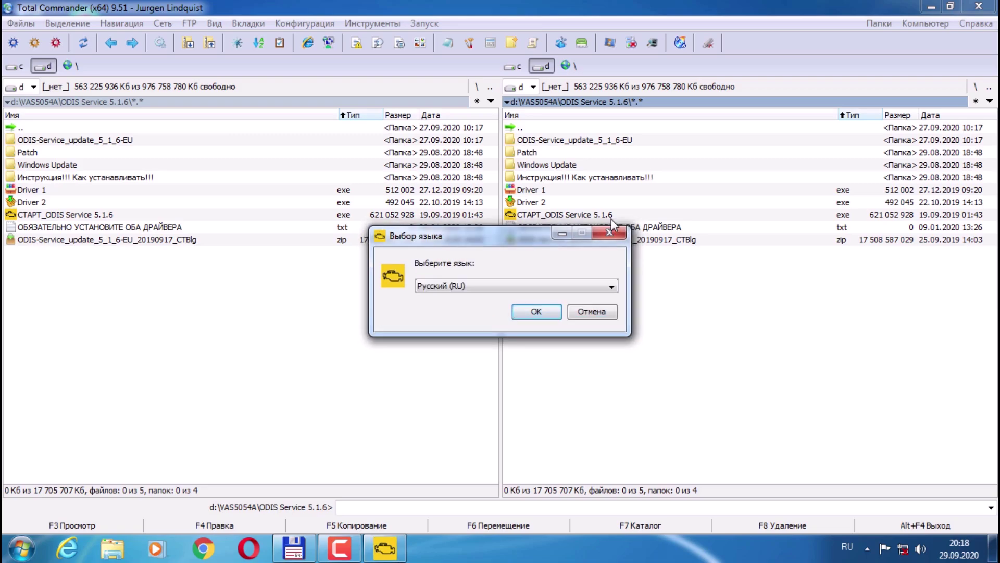
left_click(611, 287)
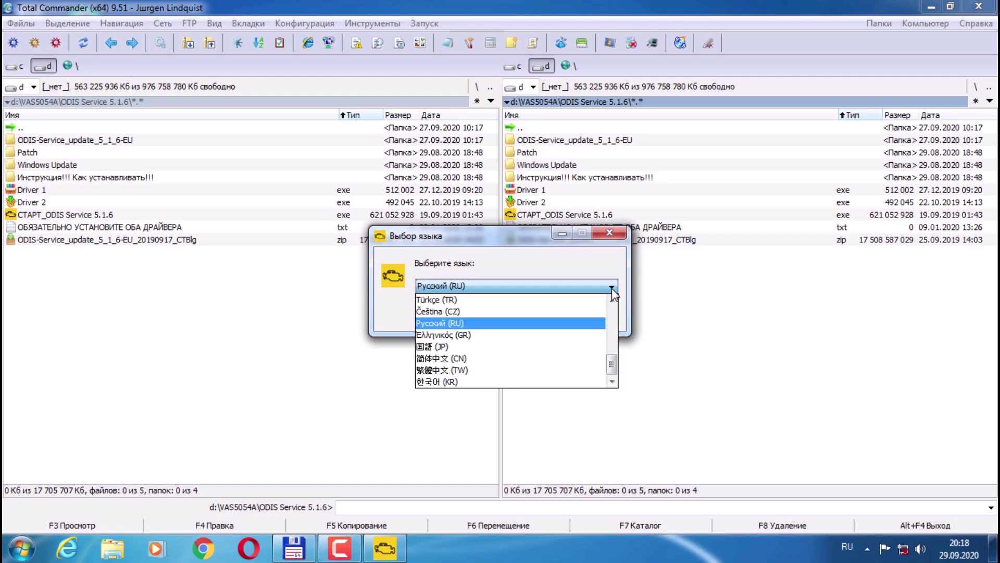
left_click(611, 289)
left_click(539, 313)
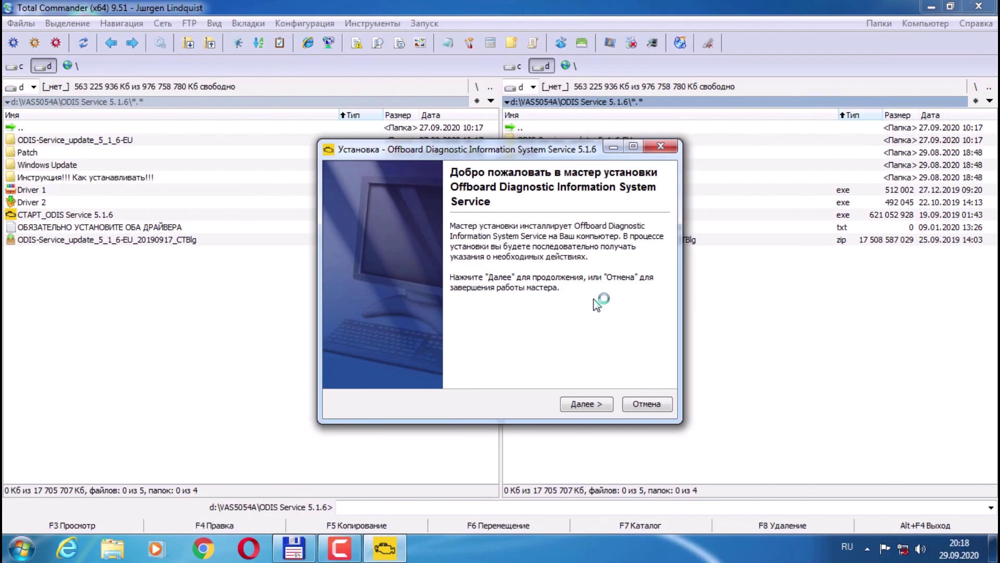
Accept the default folders, the platform "Обычный ПК/ноутбук" and the VAS 5054 diagnostic interface, continuing to the licence file selection.
left_click(586, 402)
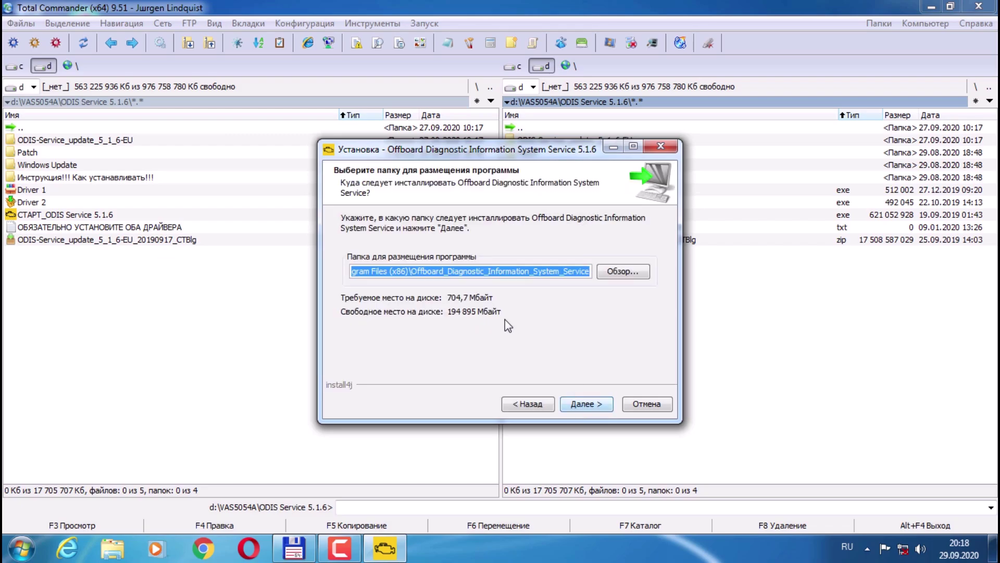
left_click(587, 404)
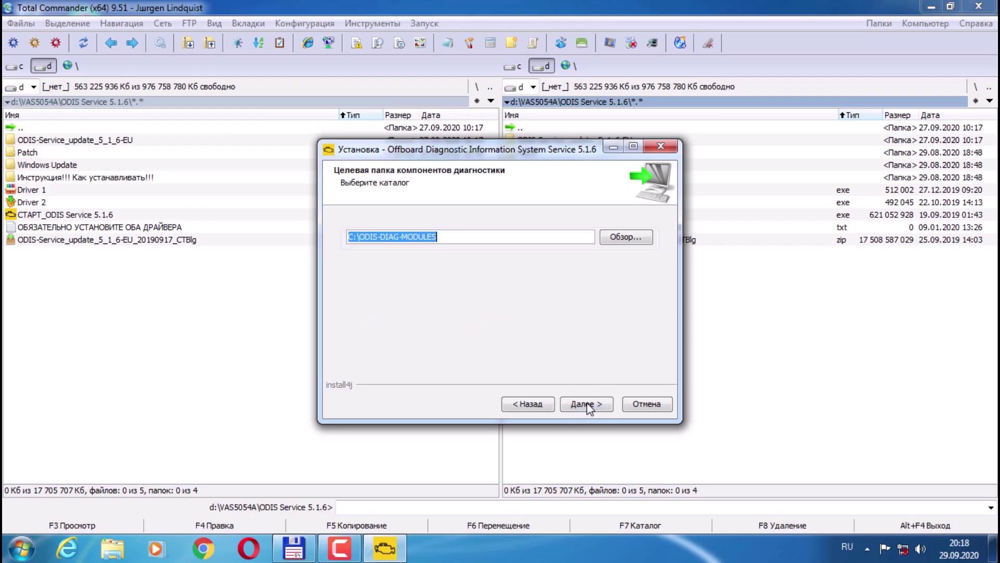
left_click(586, 406)
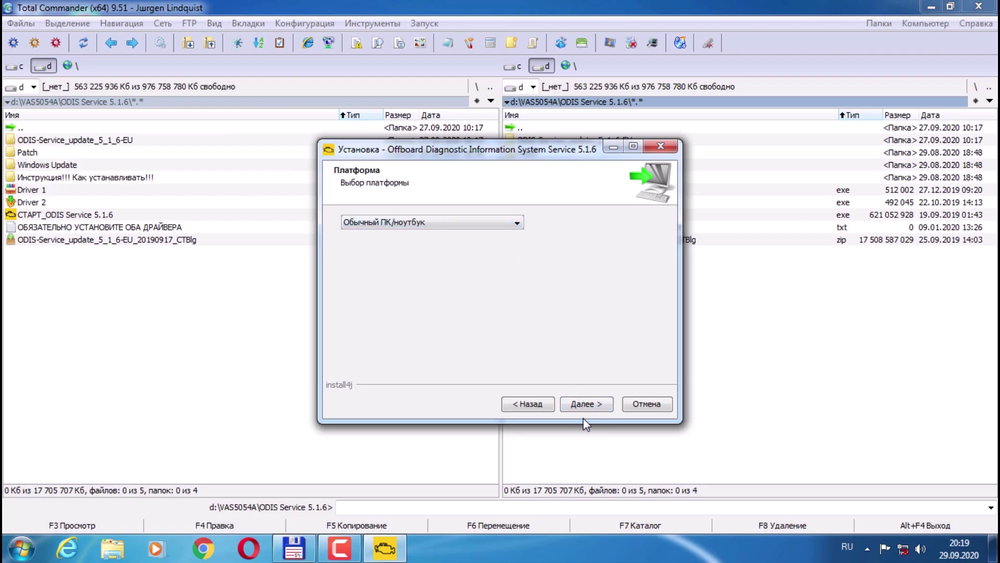
left_click(589, 407)
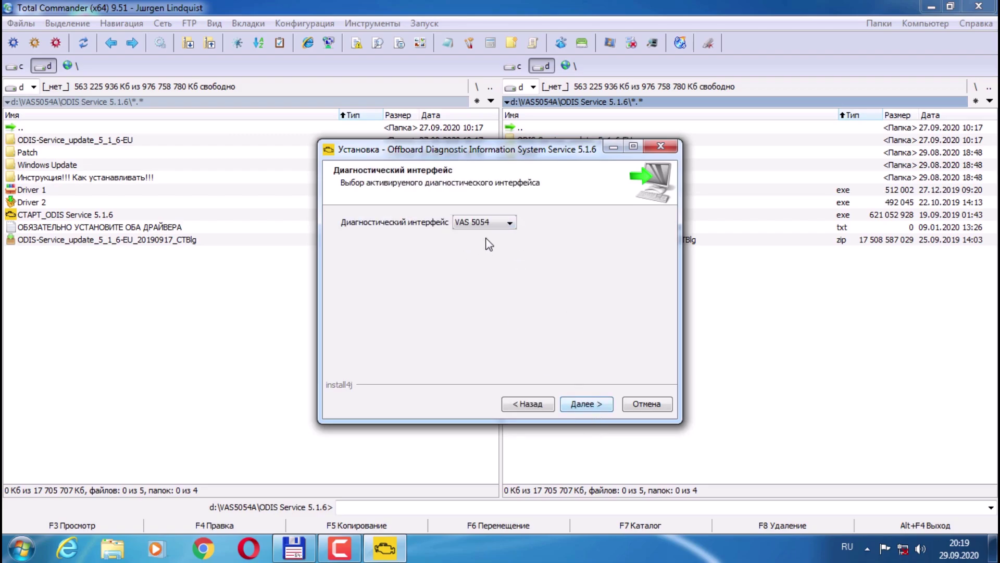
left_click(590, 409)
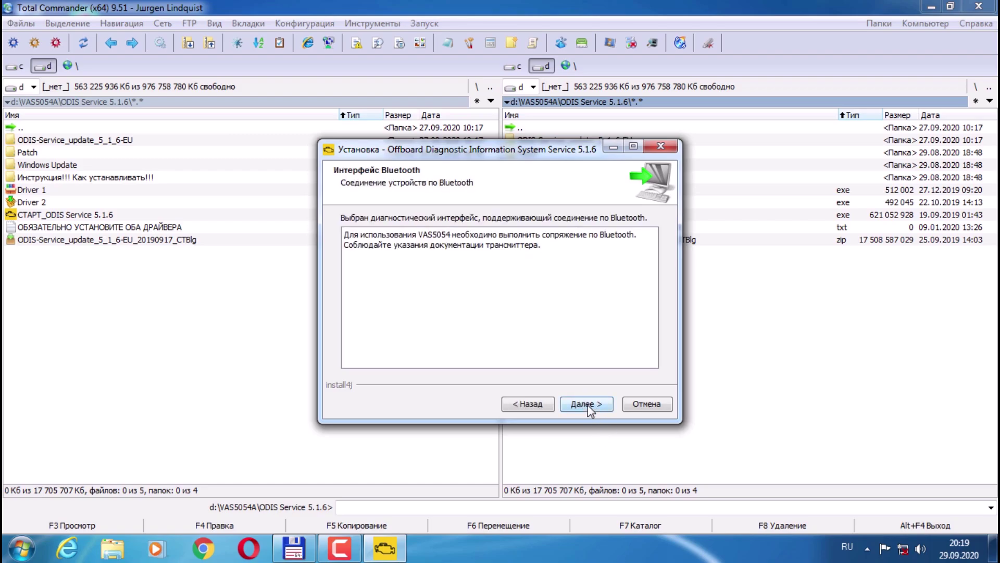
left_click(588, 405)
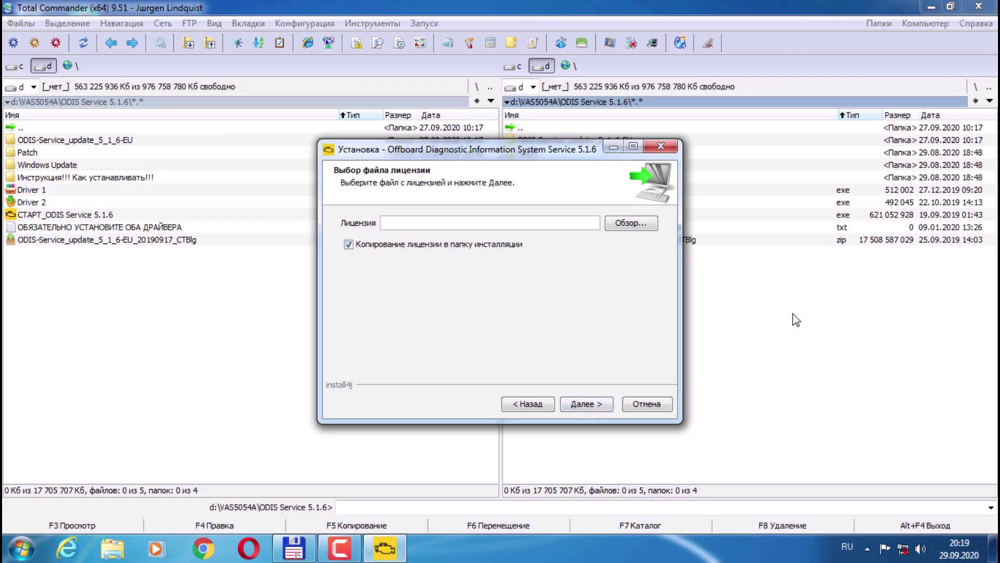
Run ODIS HW-ID from the Patch folder and copy the computer's hardware ID to the clipboard.
left_click(774, 331)
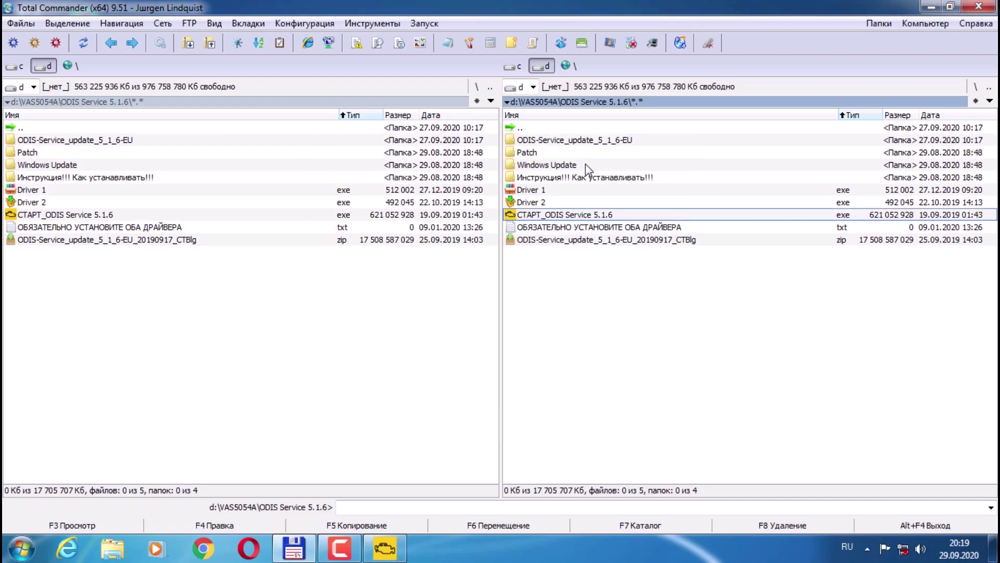
double_click(555, 152)
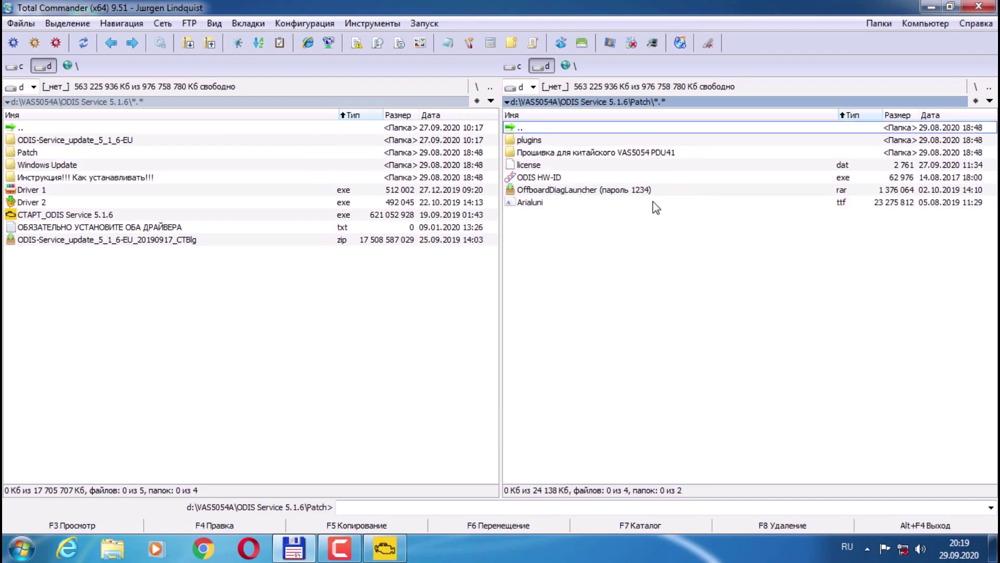
double_click(565, 179)
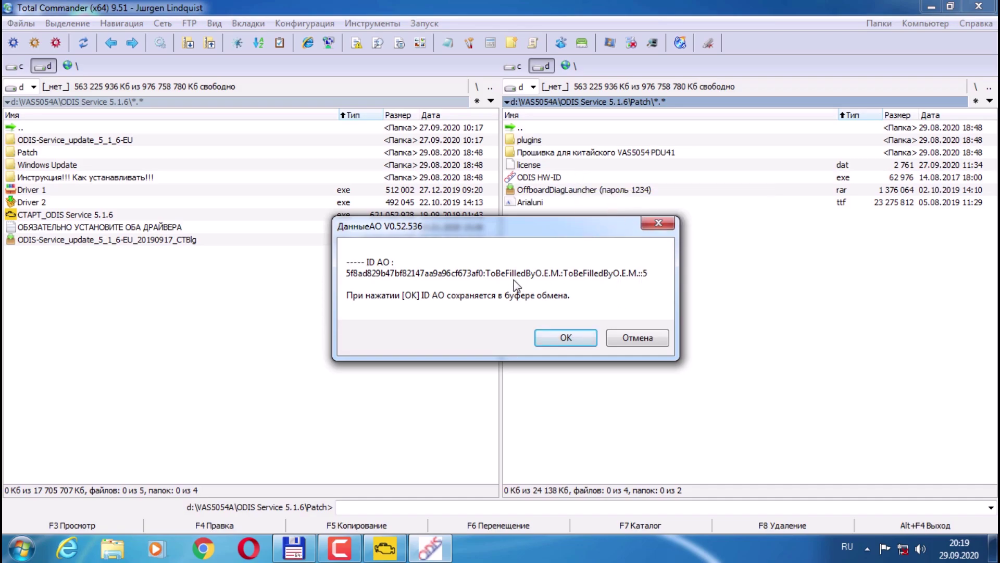
left_click(566, 339)
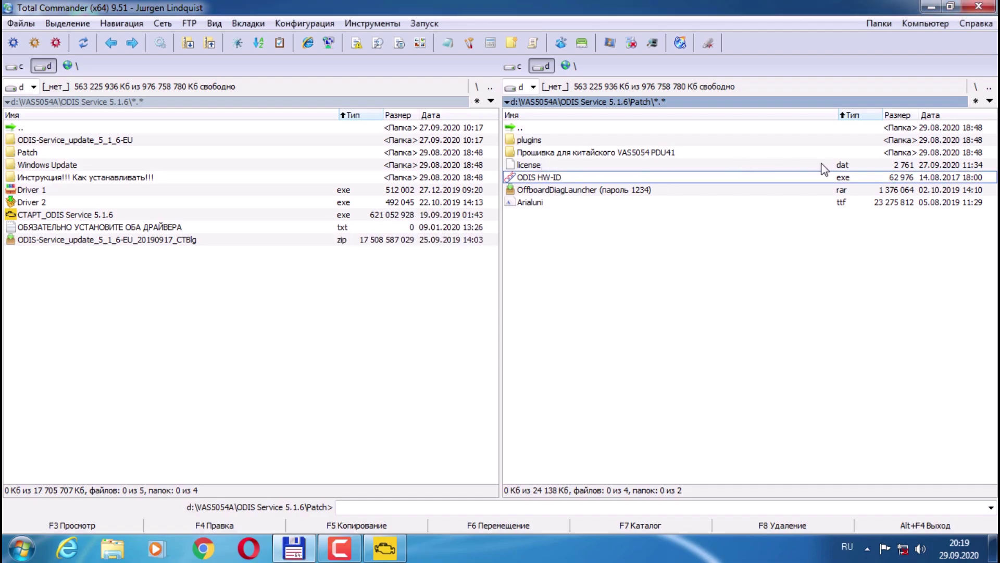
Open the license.dat file from the Patch folder for editing and replace its HW-ID value with the copied hardware ID string.
left_click(583, 165)
left_click(190, 526)
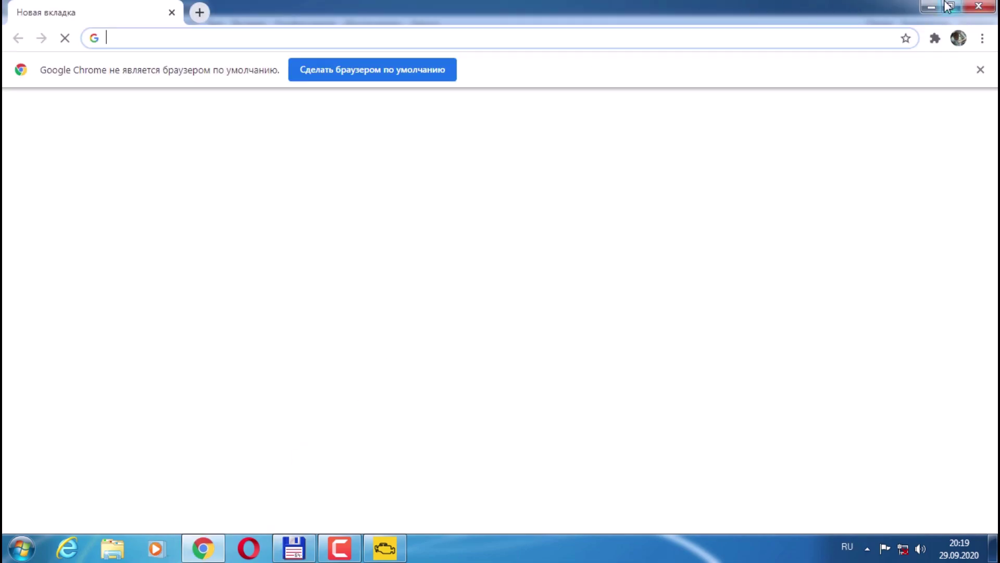
left_click(978, 8)
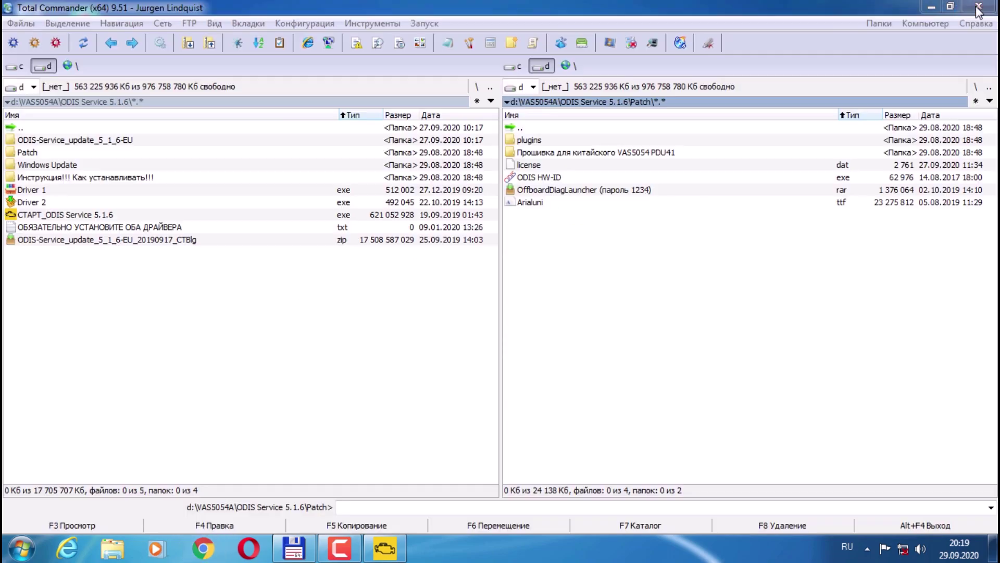
left_click(227, 526)
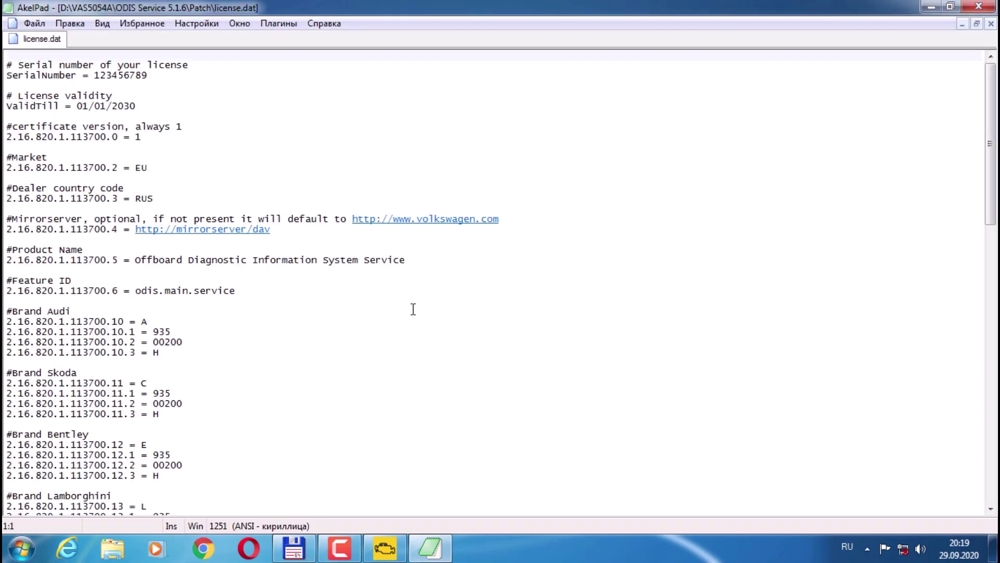
left_click_drag(990, 174, 979, 382)
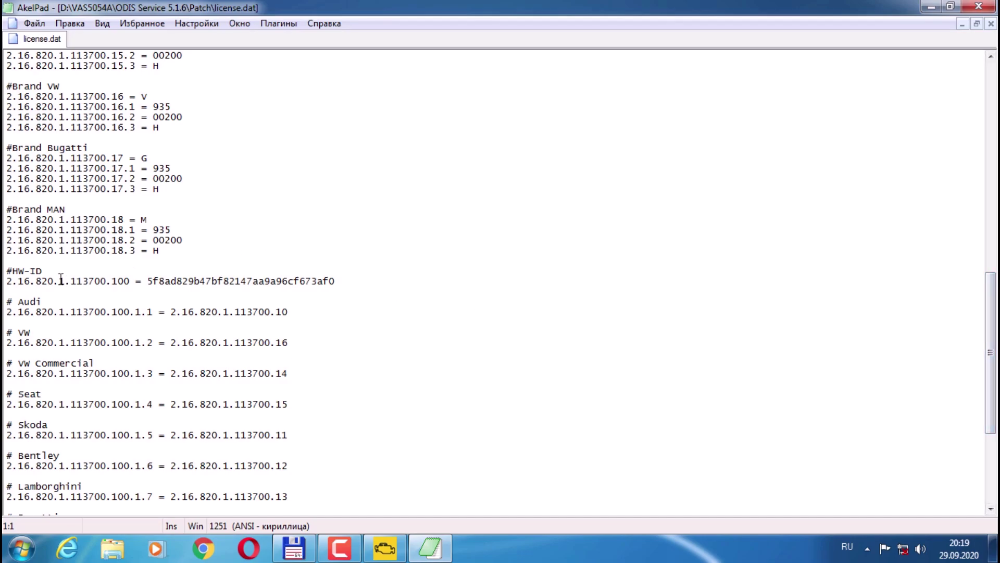
left_click_drag(149, 282, 334, 281)
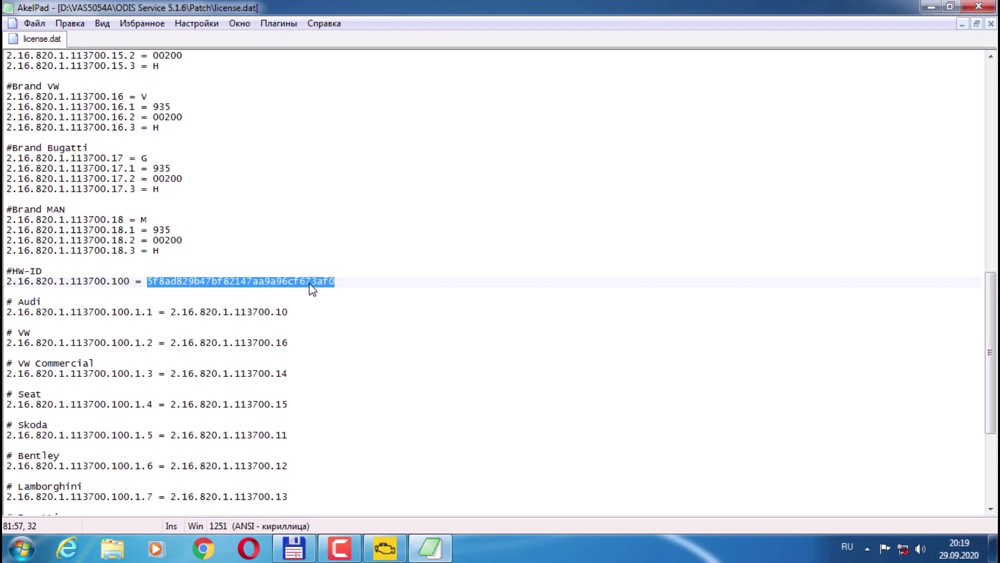
right_click(309, 286)
left_click(373, 313)
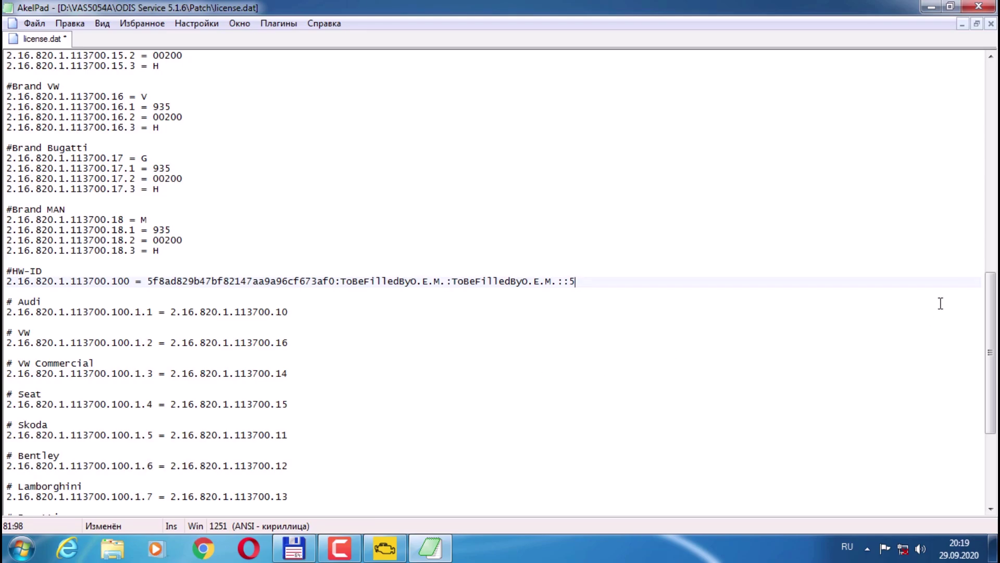
Copy the manufacturer part "ToBeFilledByO.E.M." of the HW-ID string into the PC manufacturer value.
left_click_drag(991, 302, 982, 381)
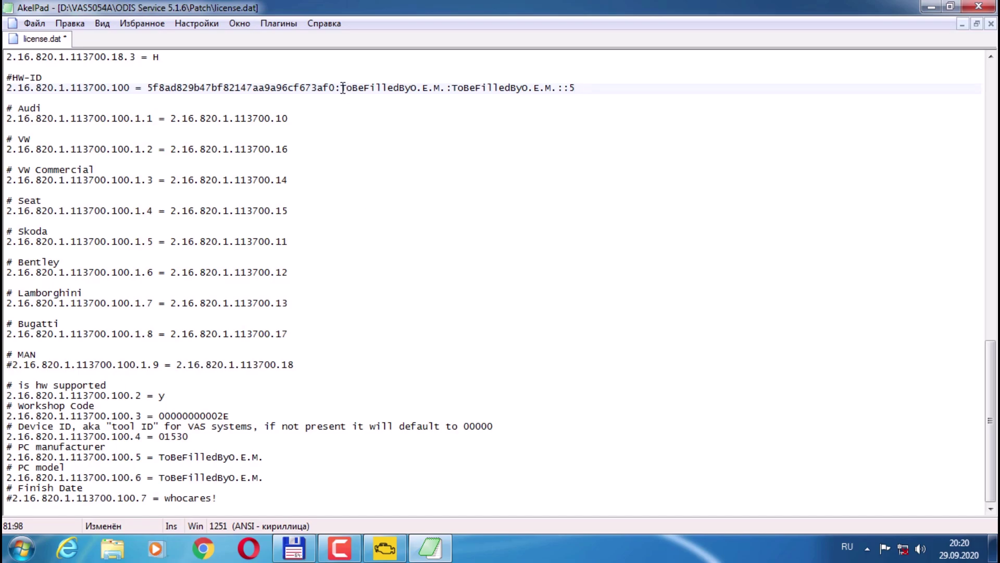
left_click_drag(342, 88, 447, 86)
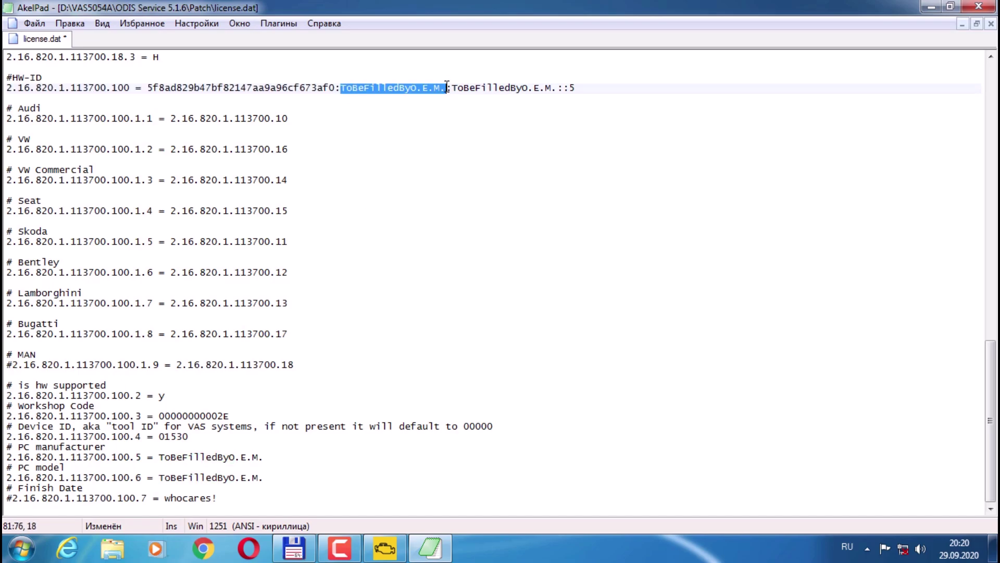
right_click(415, 90)
left_click(477, 148)
left_click_drag(162, 456, 265, 456)
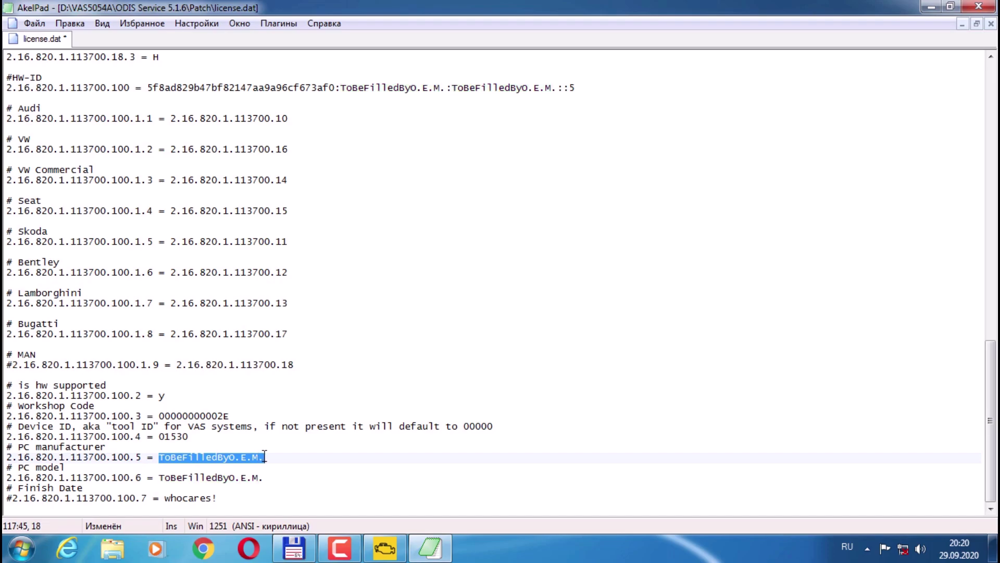
right_click(238, 460)
left_click(304, 237)
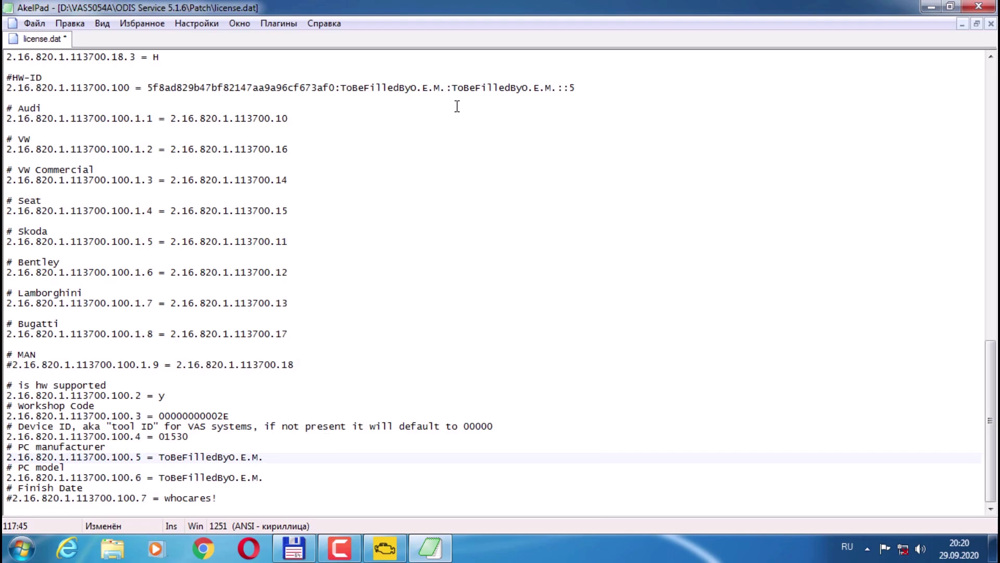
Copy the second "ToBeFilledByO.E.M." part of the HW-ID string into the PC model value.
left_click_drag(453, 89, 557, 88)
right_click(532, 91)
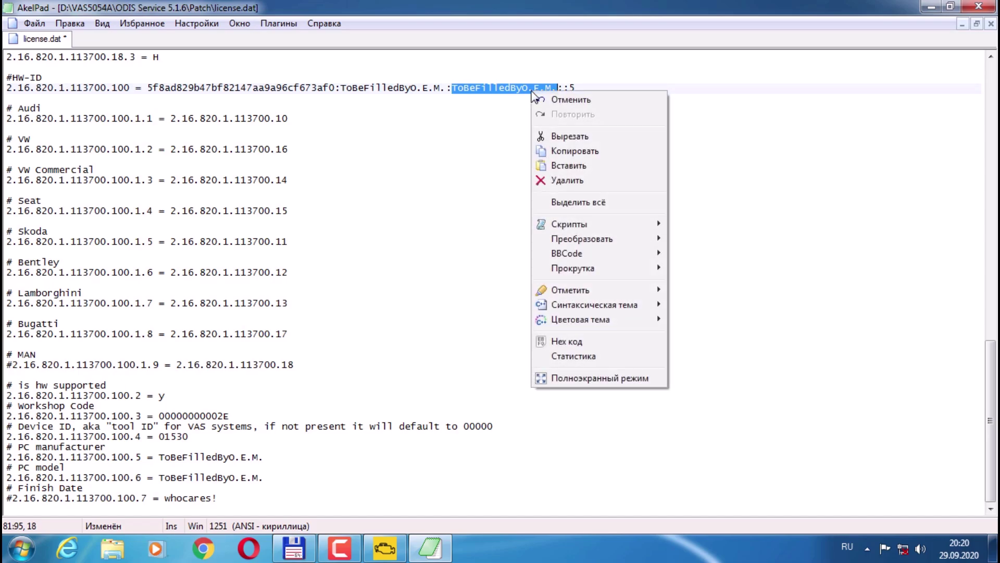
left_click(588, 151)
left_click_drag(162, 477, 264, 477)
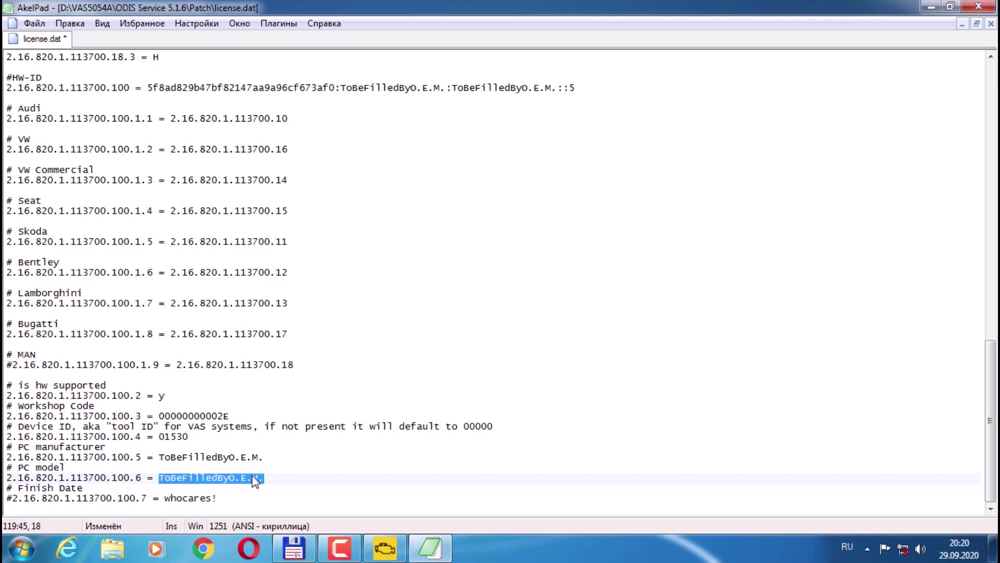
right_click(251, 475)
left_click(305, 253)
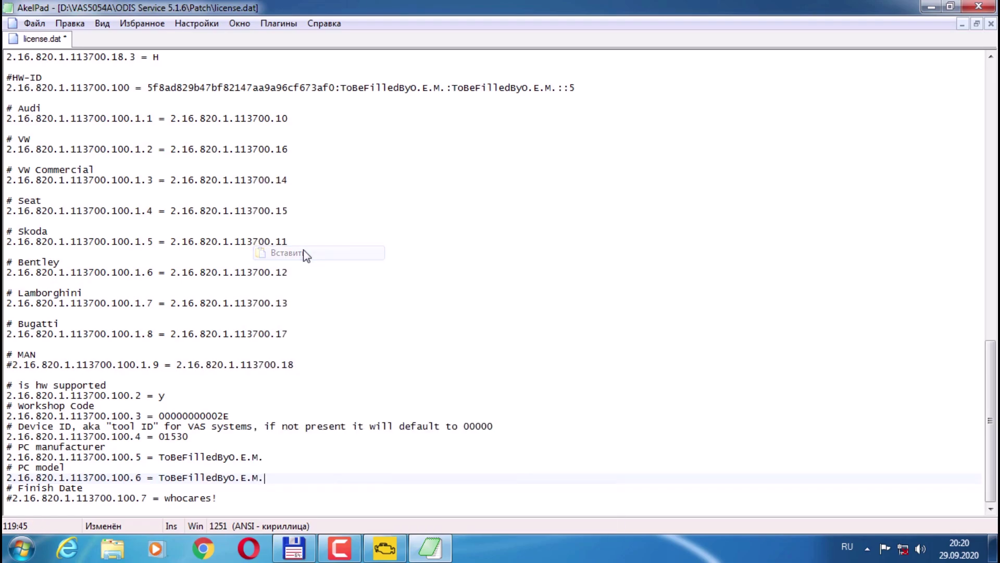
Delete everything from the first colon onward in the HW-ID line, keeping only the hardware ID itself.
left_click(608, 86)
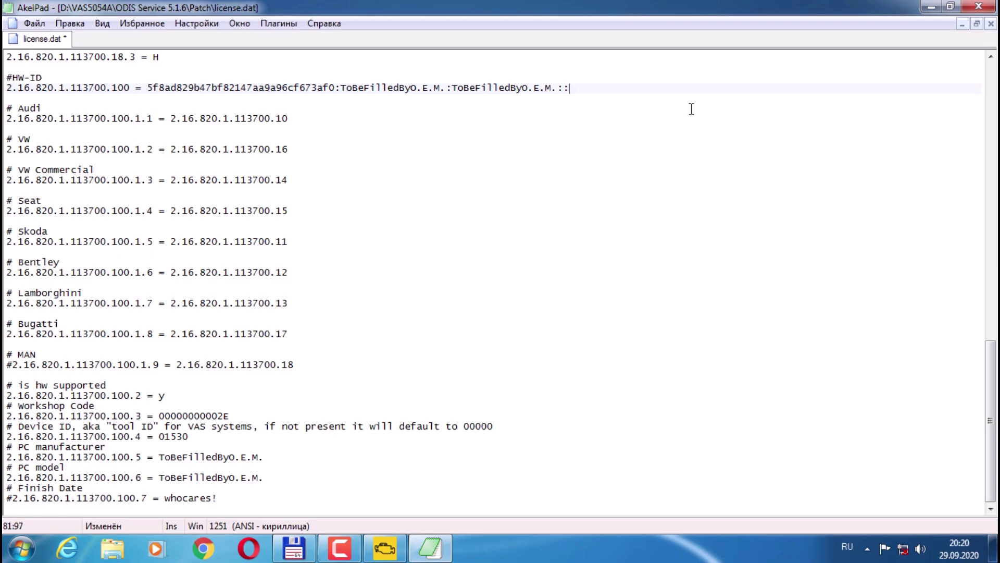
key("BackSpace")
key("BackSpace")
key("BackSpace")
key("BackSpace")
key("BackSpace")
key("BackSpace")
key("BackSpace")
key("BackSpace")
key("BackSpace")
key("BackSpace")
key("BackSpace")
key("BackSpace")
key("BackSpace")
key("BackSpace")
key("BackSpace")
key("BackSpace")
key("BackSpace")
key("BackSpace")
key("BackSpace")
key("BackSpace")
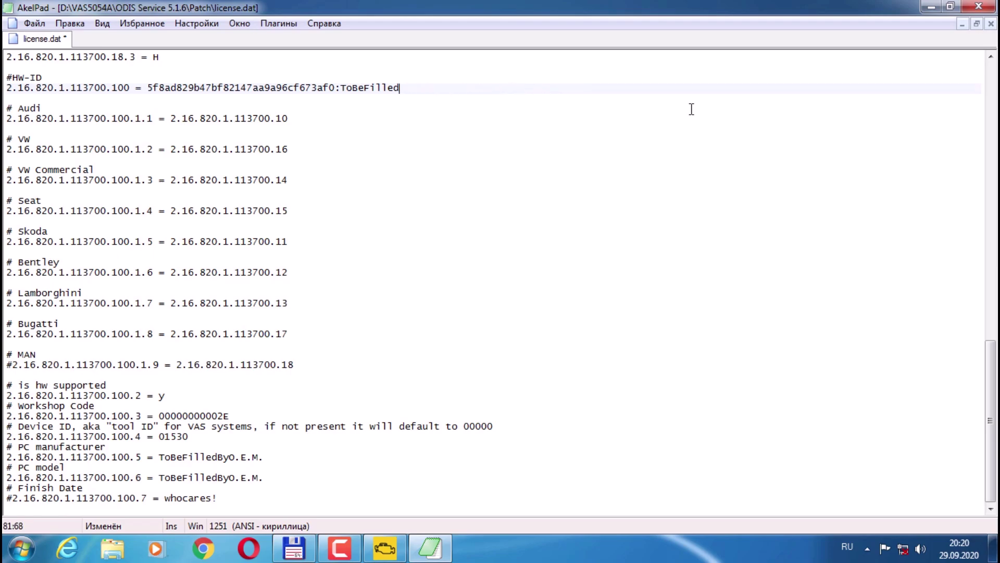
key("BackSpace")
key("BackSpace")
key("BackSpace")
key("BackSpace")
key("BackSpace")
Close license.dat with its changes saved and switch back to the ODIS Service 5.1.6 installer window.
left_click(979, 7)
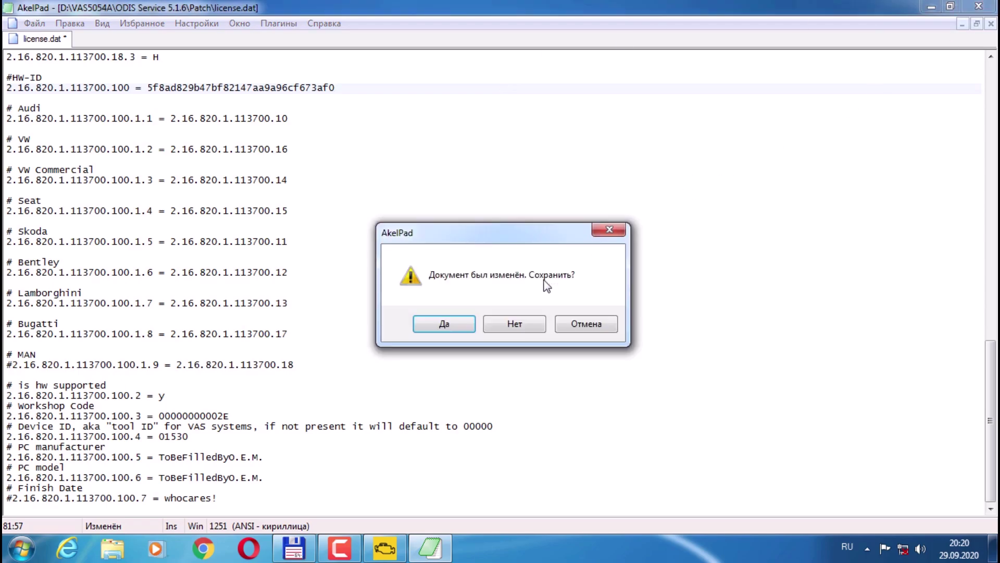
left_click(444, 323)
mouse_move(390, 550)
left_click(360, 459)
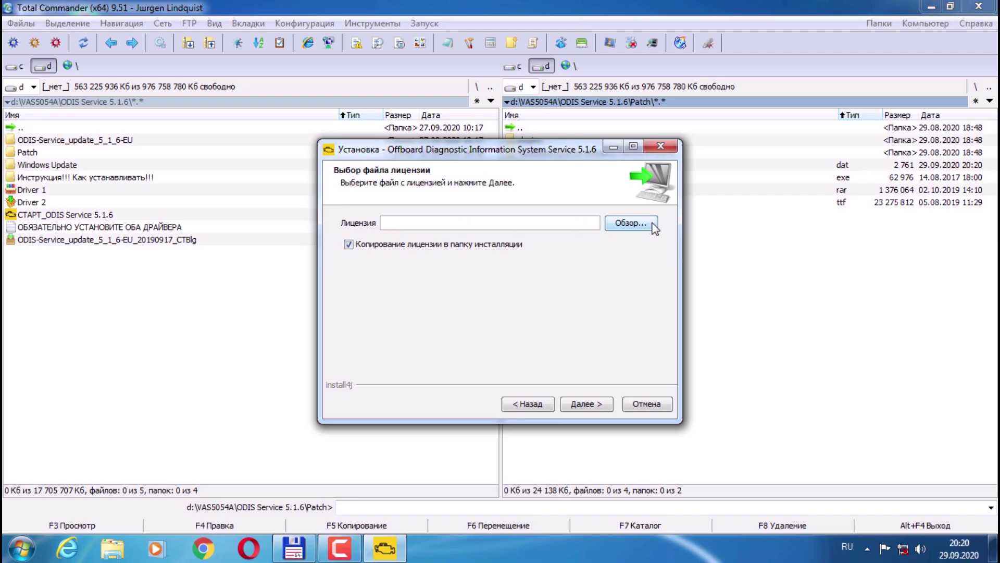
Select license.dat from the Patch folder as the license file for the ODIS Service installation.
left_click(620, 221)
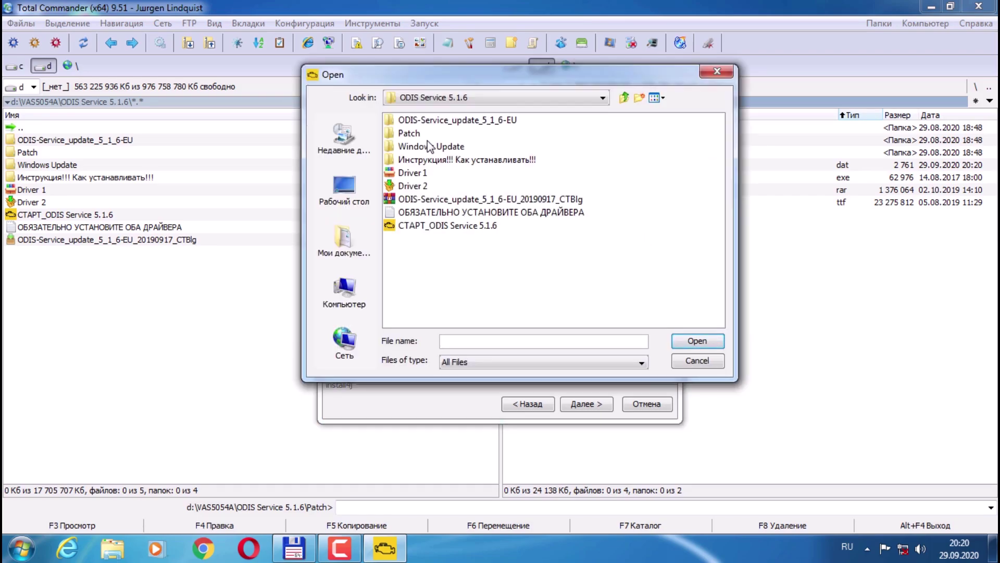
double_click(417, 133)
left_click(431, 160)
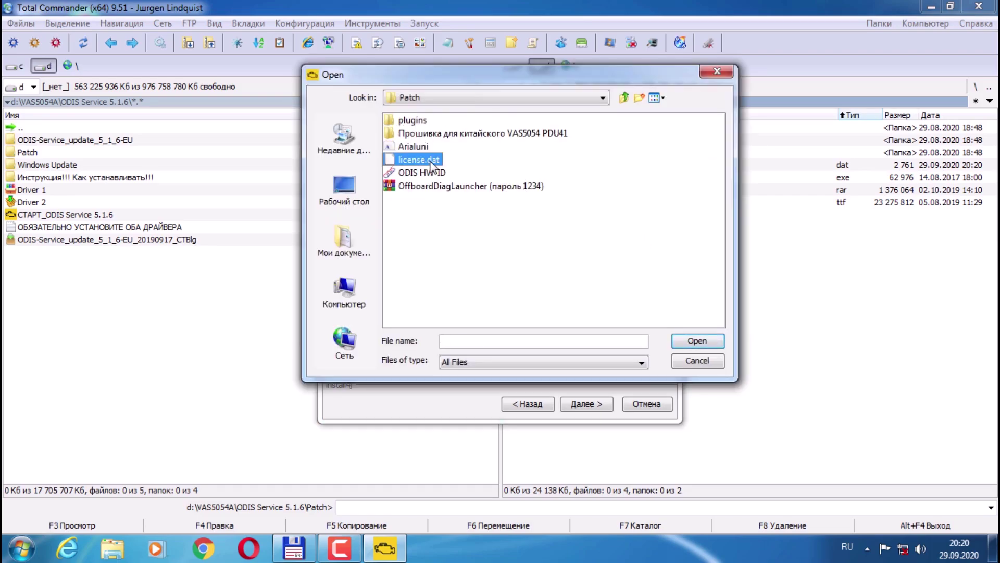
left_click(694, 342)
Run the installation with the default Start menu folder and shortcuts for all users, then finish the setup wizard.
left_click(586, 404)
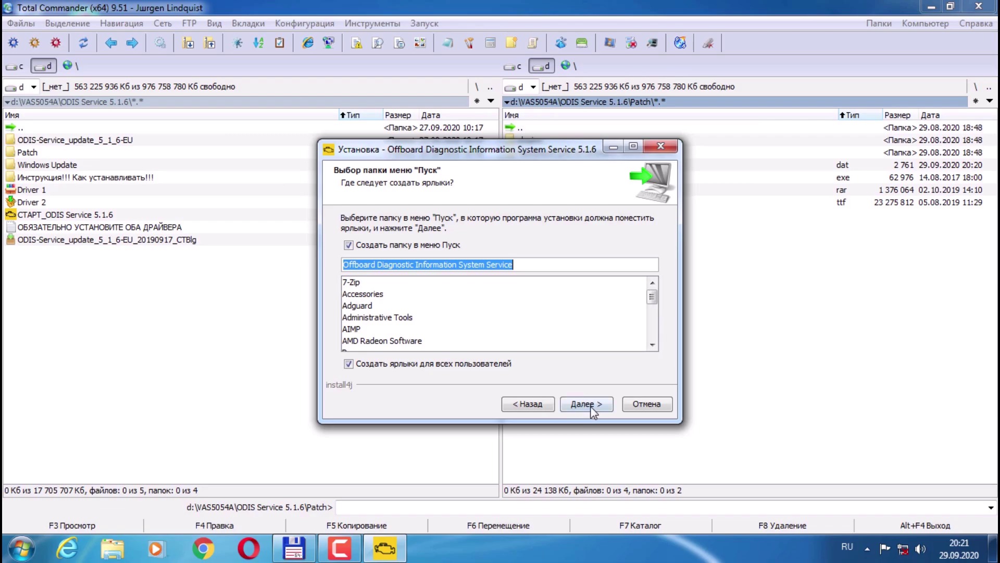
left_click(589, 405)
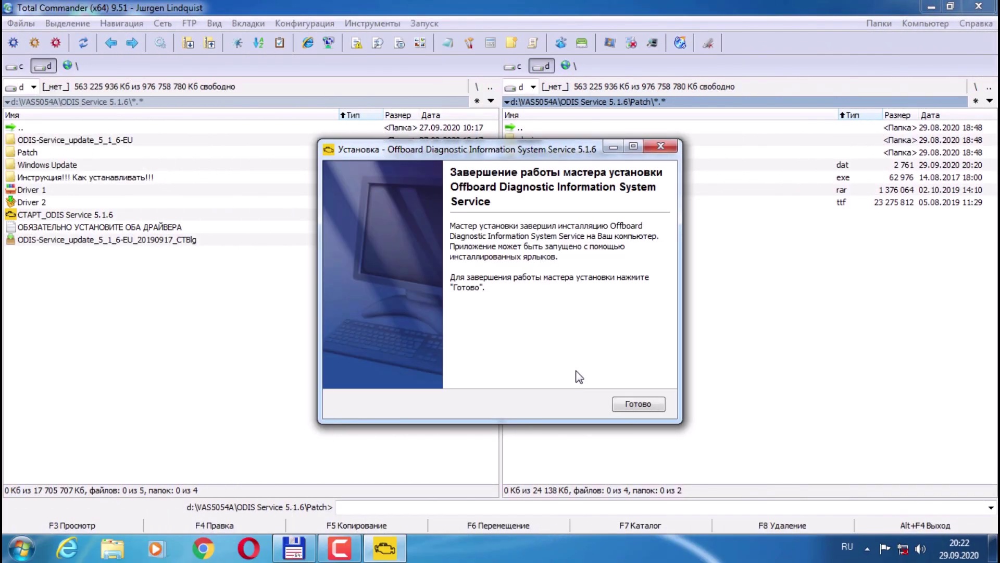
left_click(635, 405)
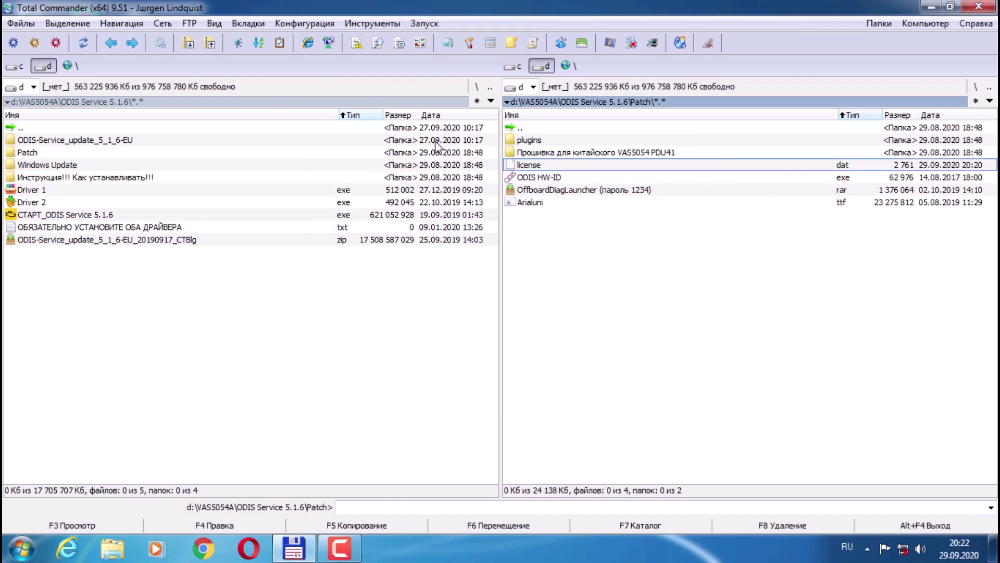
Open the installation folder c:\Program Files (x86)\Offboard_Diagnostic_Information_System_Service beside the Patch folder.
left_click(16, 66)
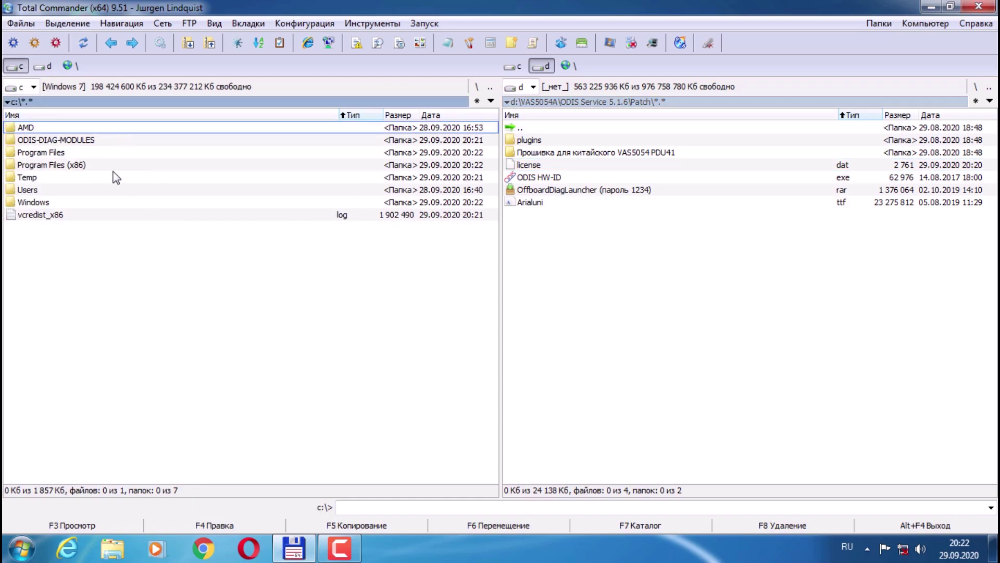
double_click(98, 166)
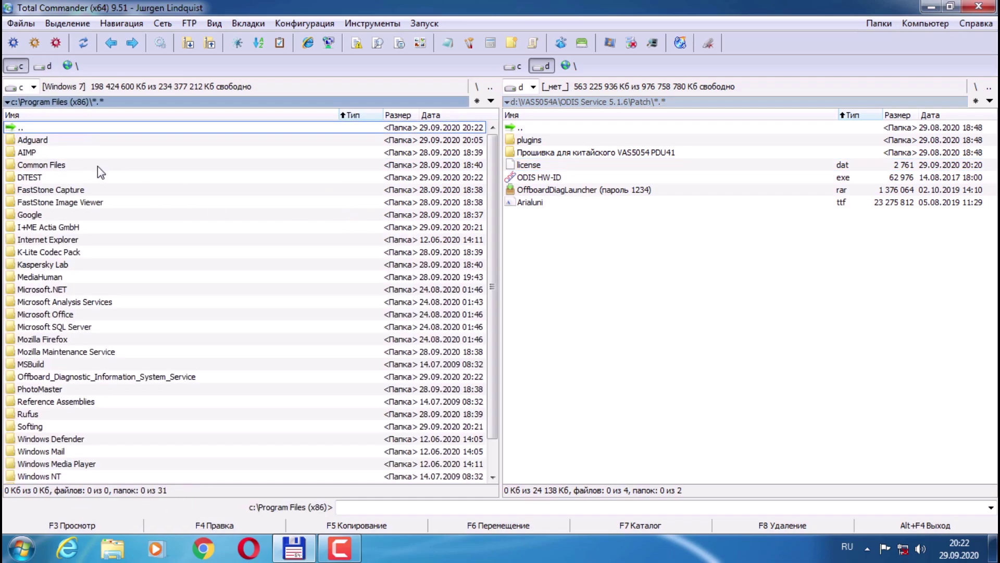
left_click(101, 377)
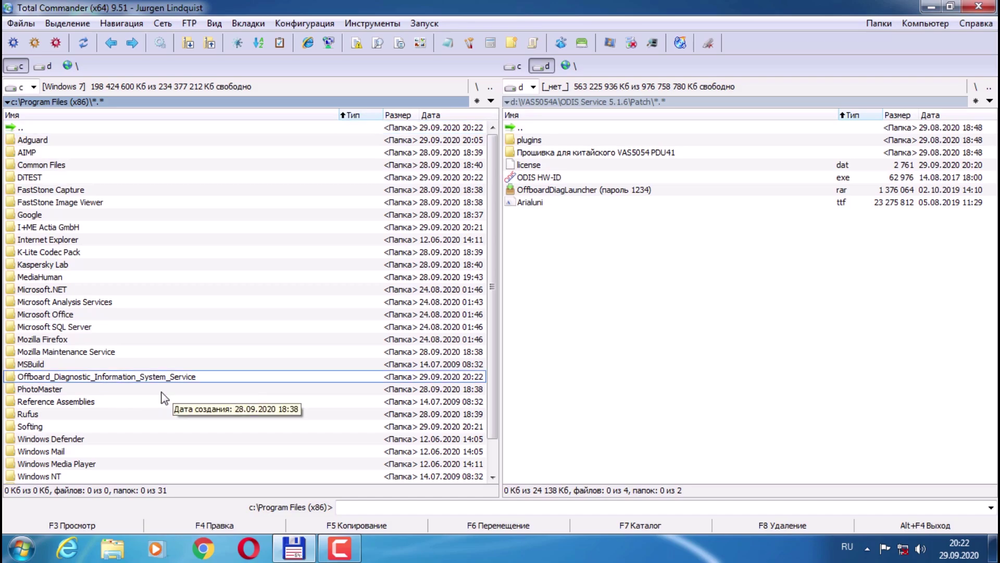
double_click(192, 377)
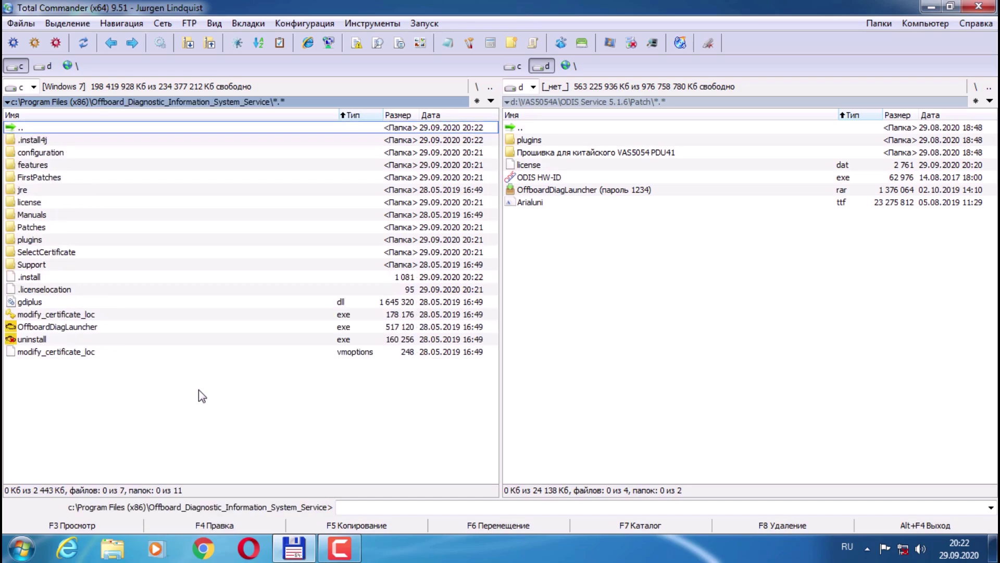
Unpack OffboardDiagLauncher.exe from its archive in Patch into the installation folder, entering the archive password and replacing the existing file.
left_click(582, 191)
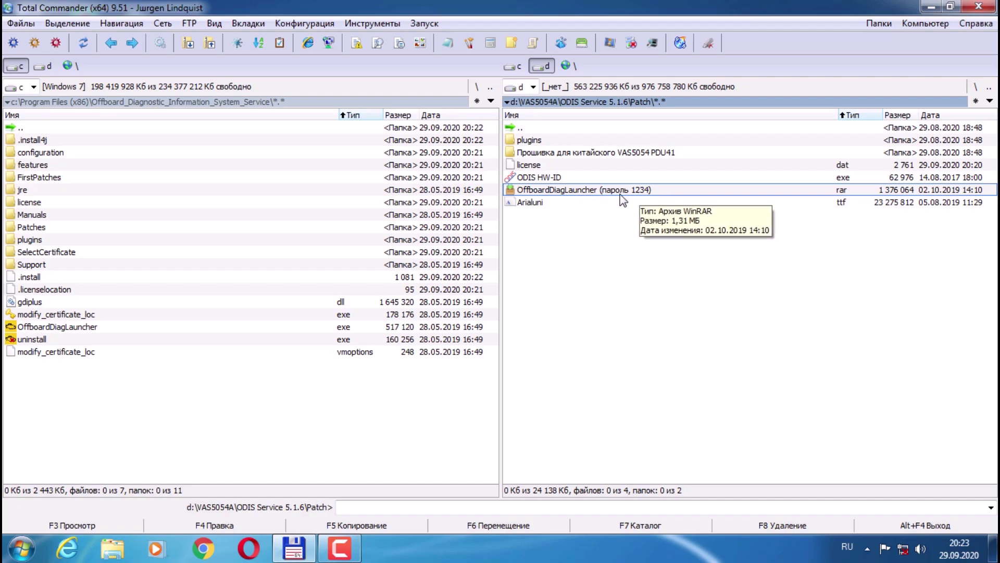
double_click(651, 190)
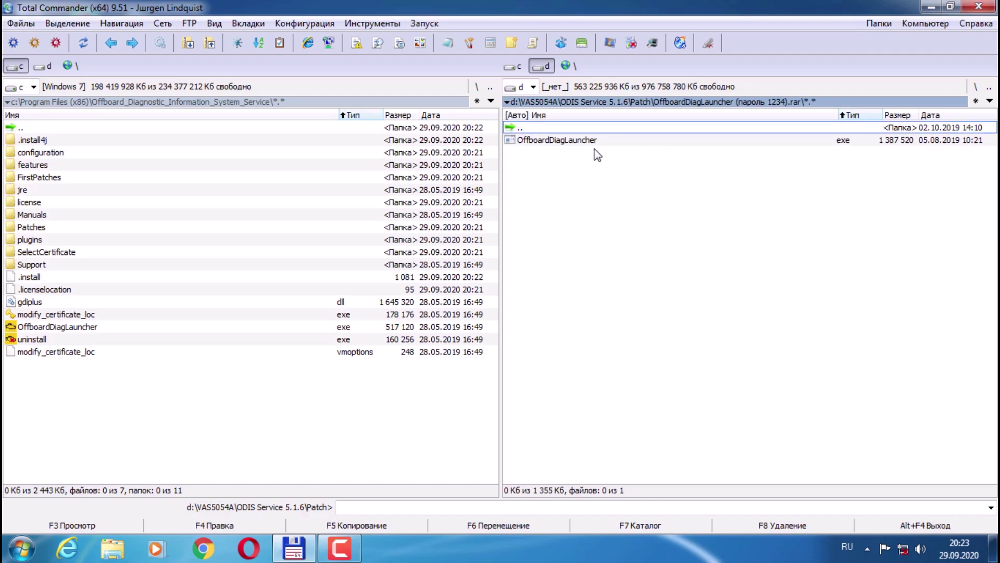
left_click(377, 523)
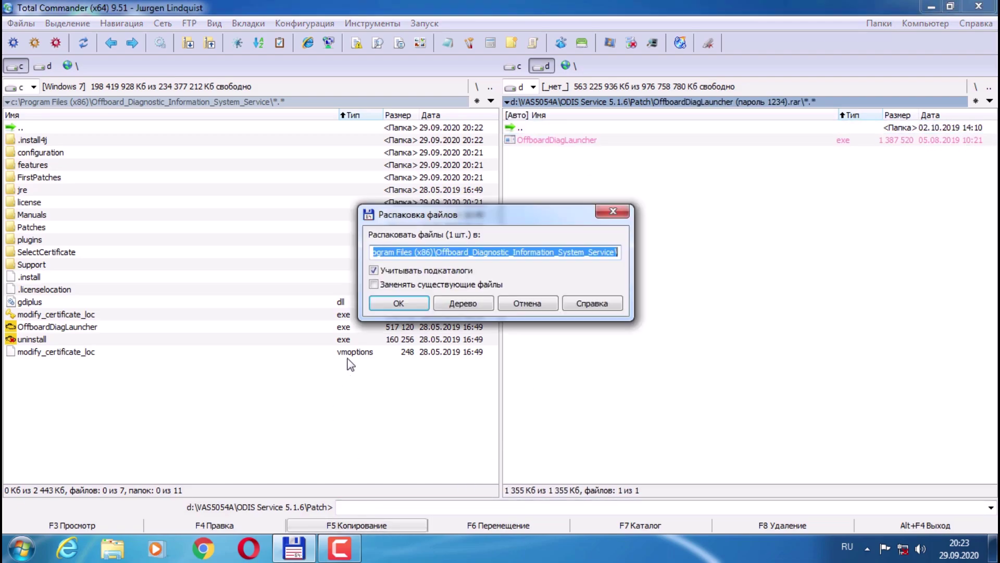
left_click(398, 307)
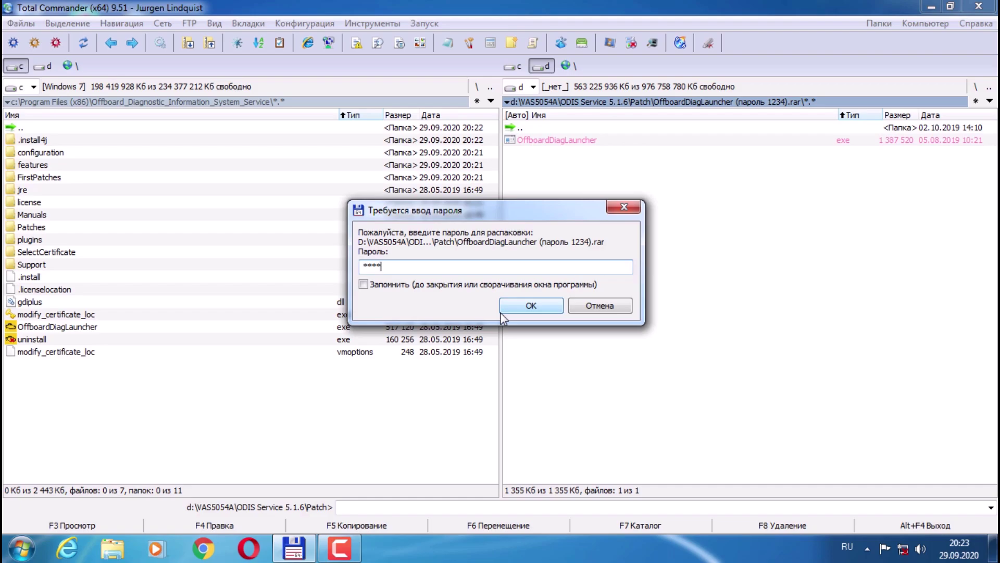
left_click(530, 308)
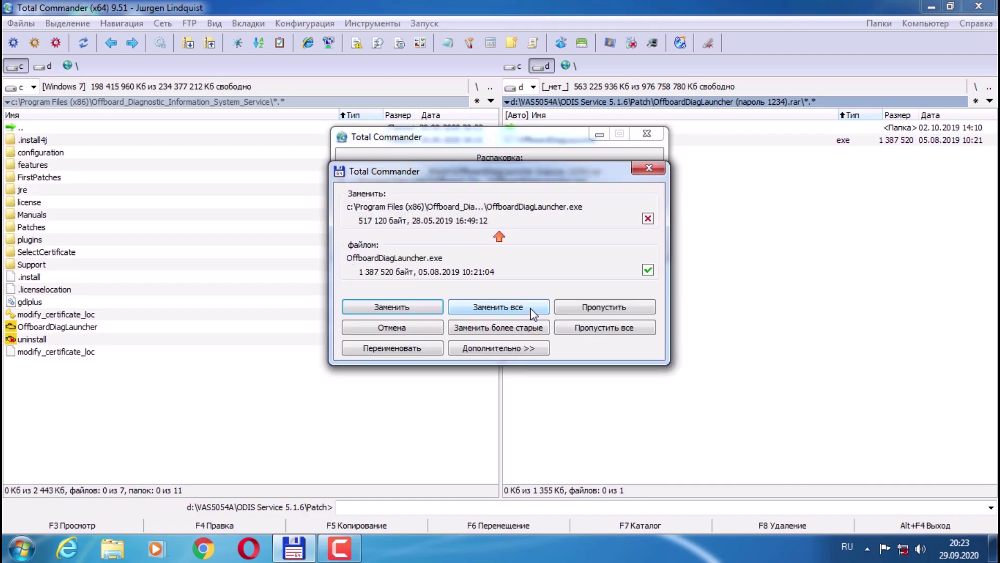
left_click(410, 308)
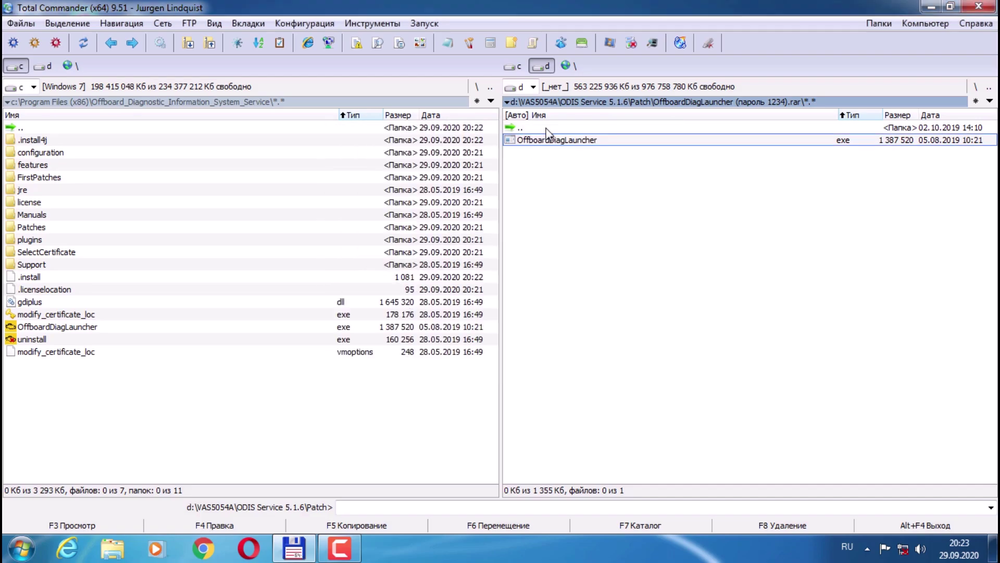
Copy the plugins folder from Patch into the installation folder, replacing existing files, and close the file manager.
double_click(546, 129)
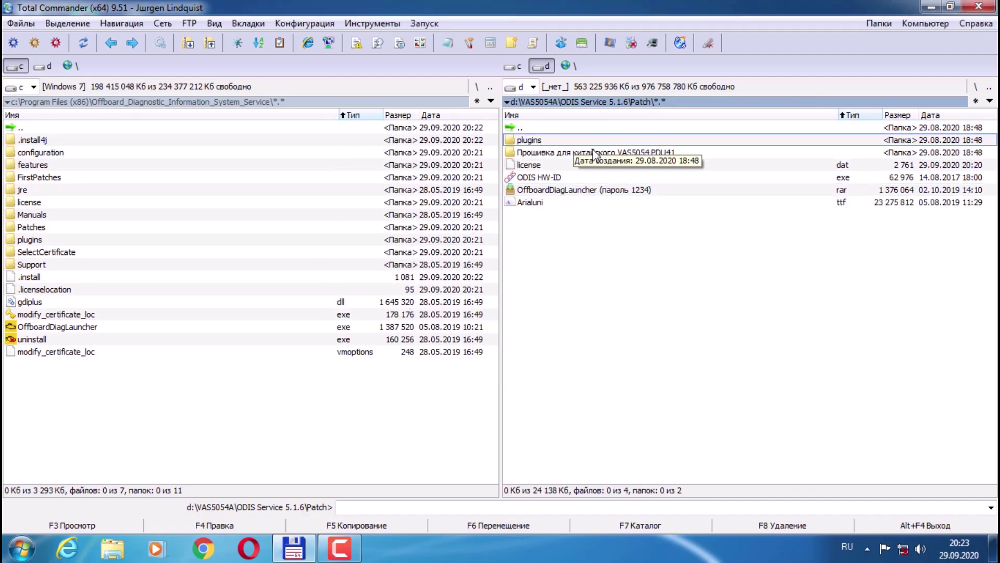
left_click(392, 524)
left_click(343, 316)
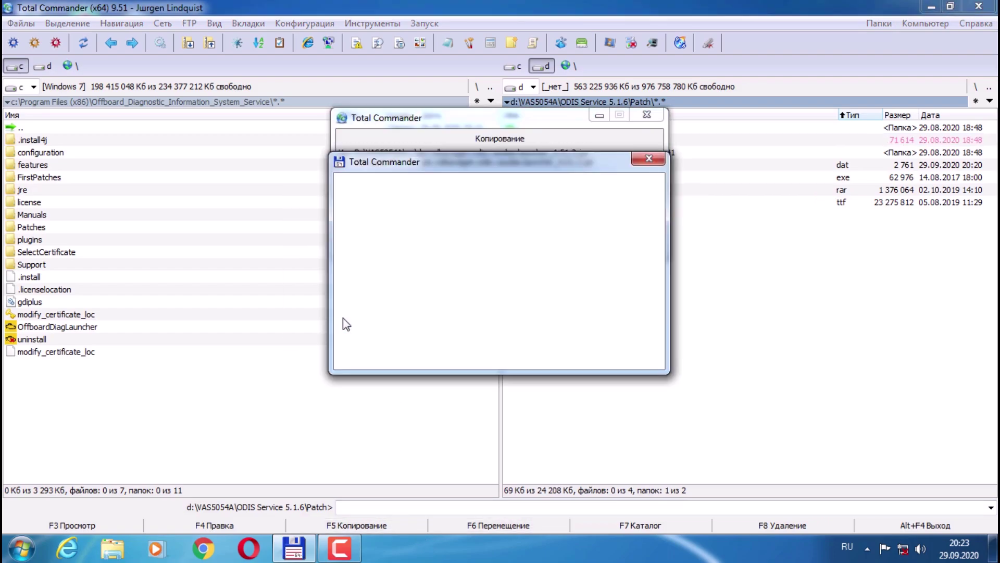
left_click(481, 317)
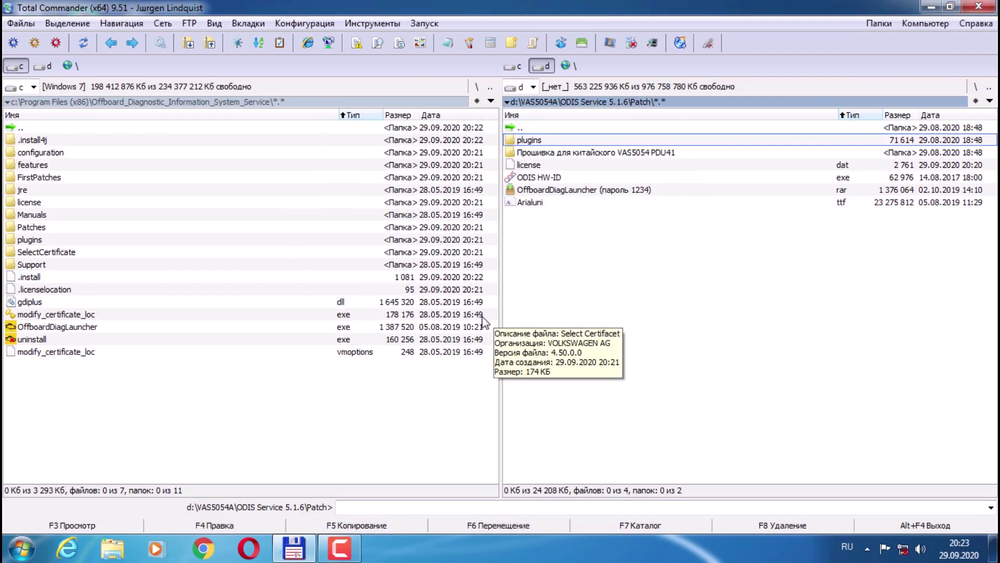
left_click(979, 8)
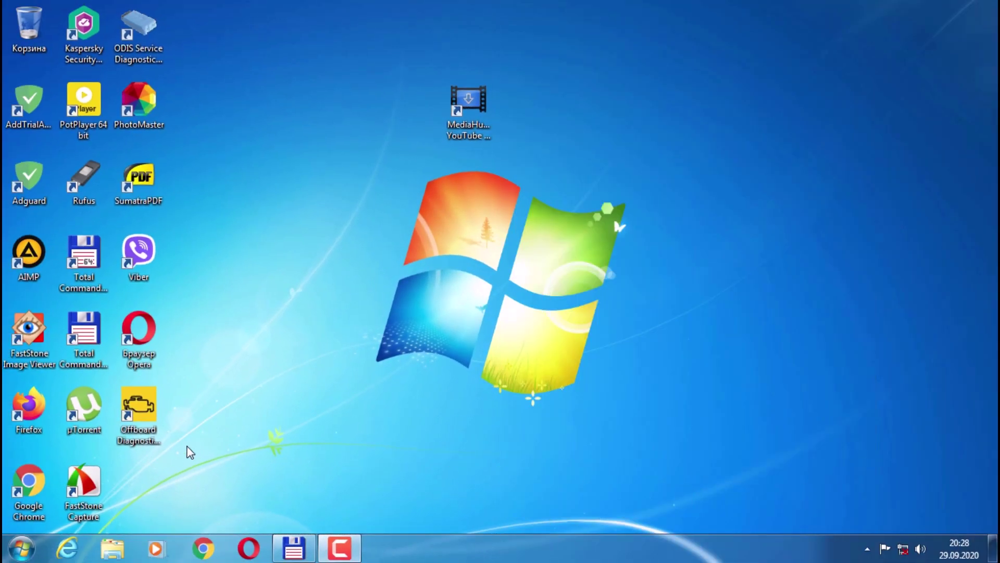
Move the Offboard Diagnostic Information System and ODIS Service Diagnostic Interface Configuration shortcuts side by side near the middle of the desktop.
left_click_drag(156, 420, 312, 308)
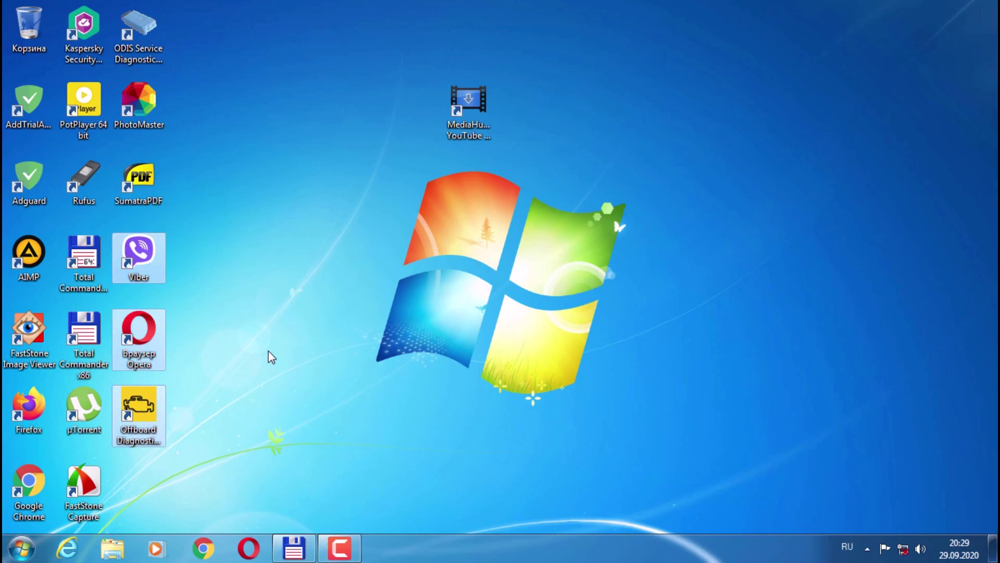
left_click(159, 411)
left_click_drag(159, 411, 377, 281)
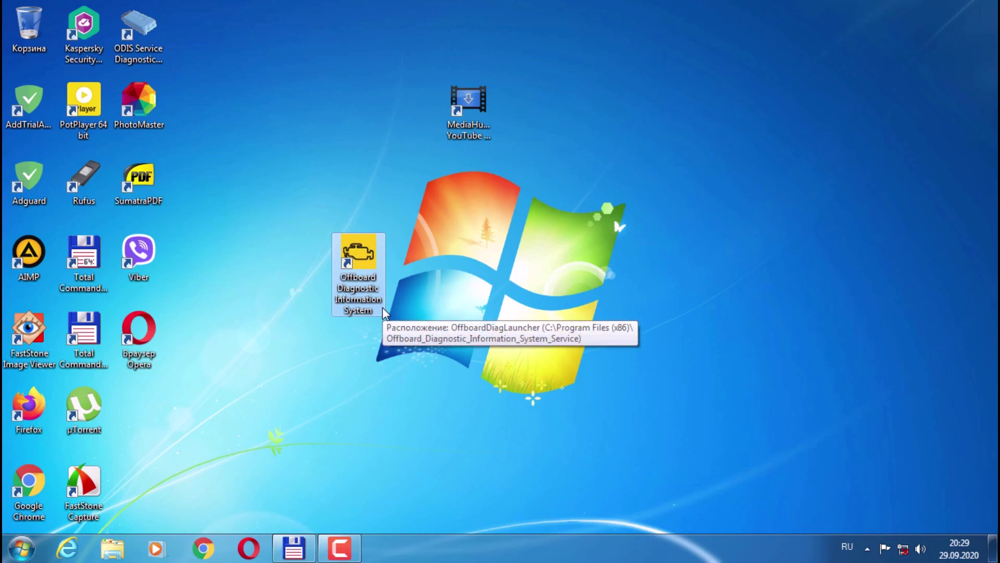
left_click_drag(130, 38, 414, 263)
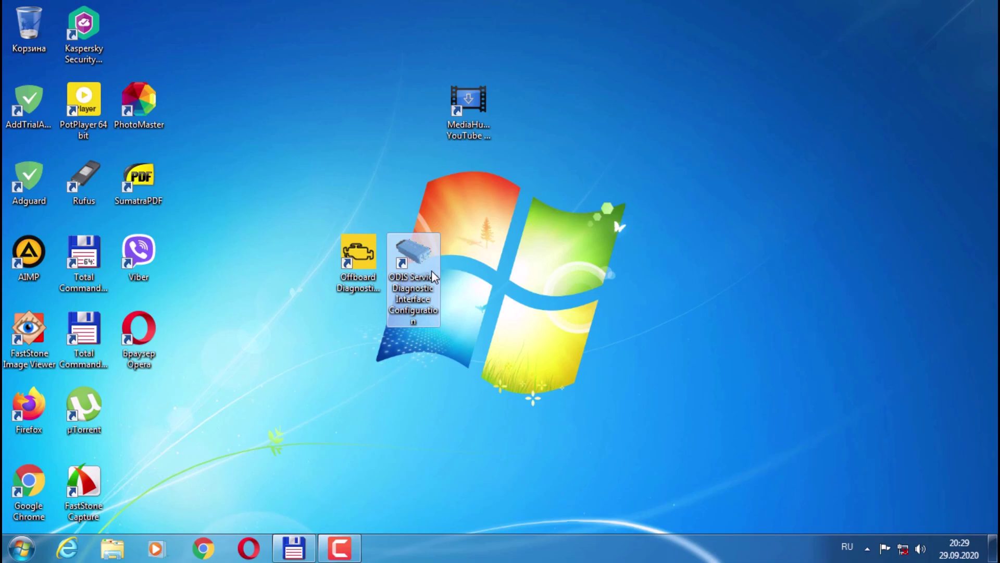
left_click(355, 261)
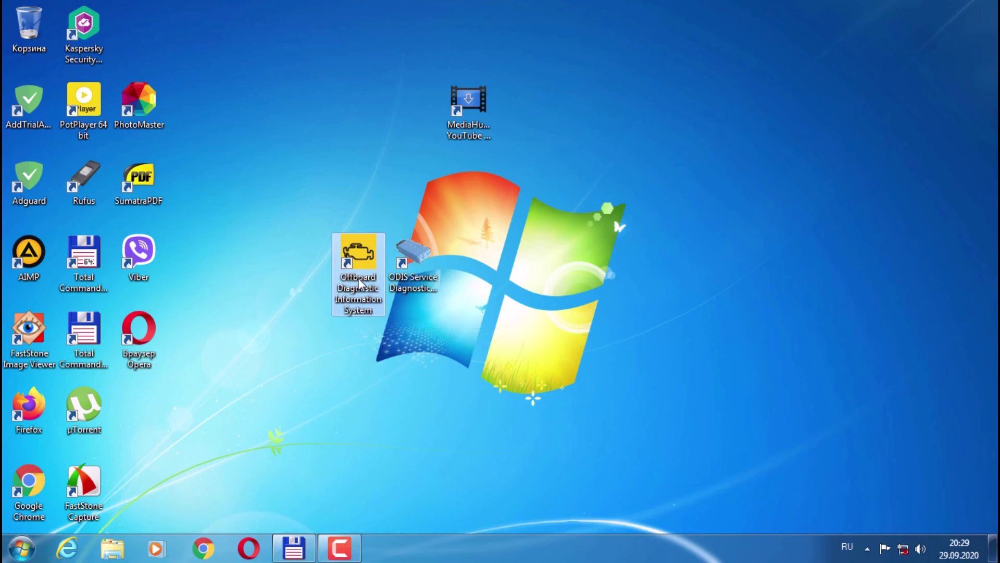
In Total Commander, compare the contents of the ODIS-Service_update_5_1_6-EU_20190917_CTBlg archive with the unpacked ODIS-Service_update_5_1_6-EU folder.
mouse_move(293, 547)
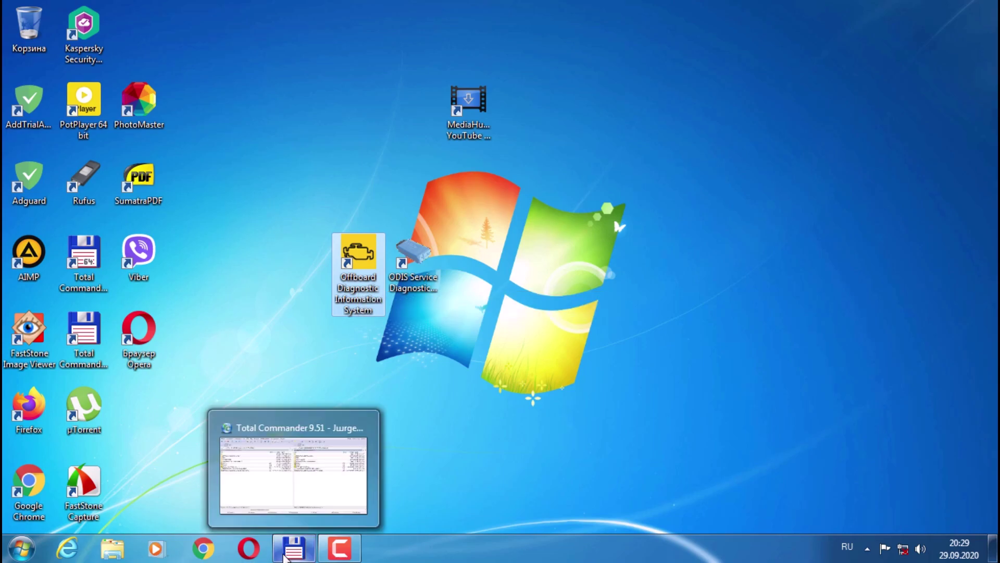
left_click(276, 471)
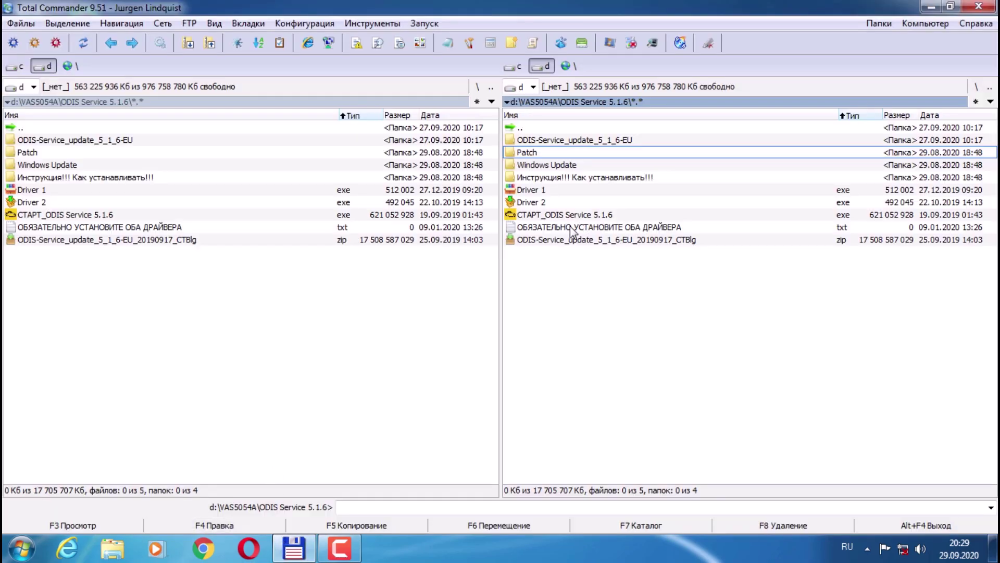
left_click(676, 243)
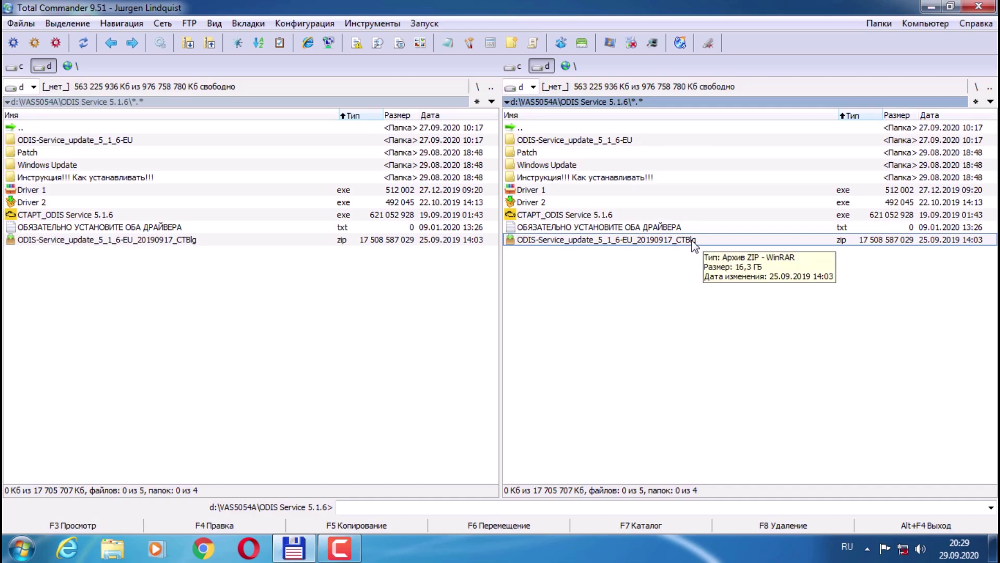
double_click(647, 240)
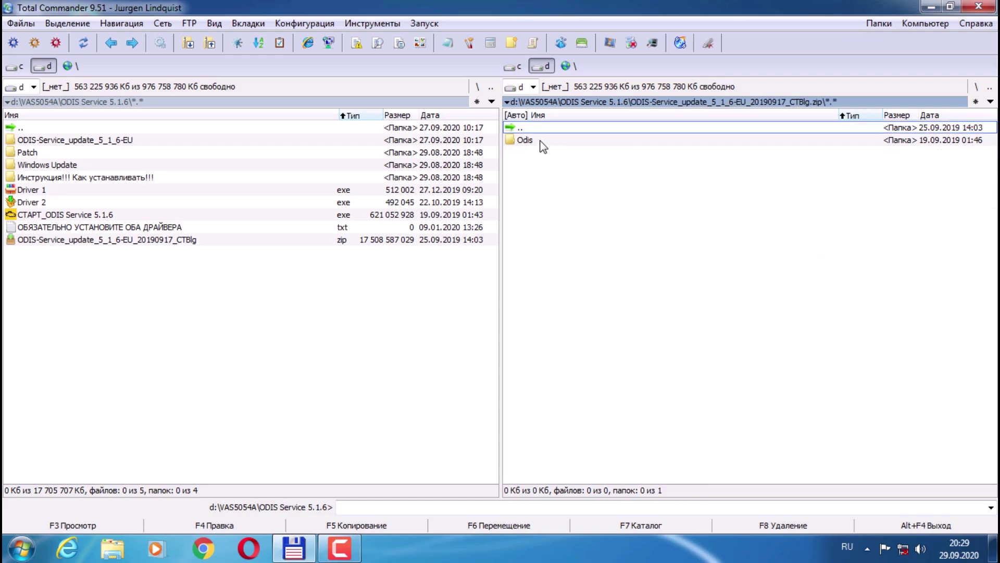
double_click(552, 128)
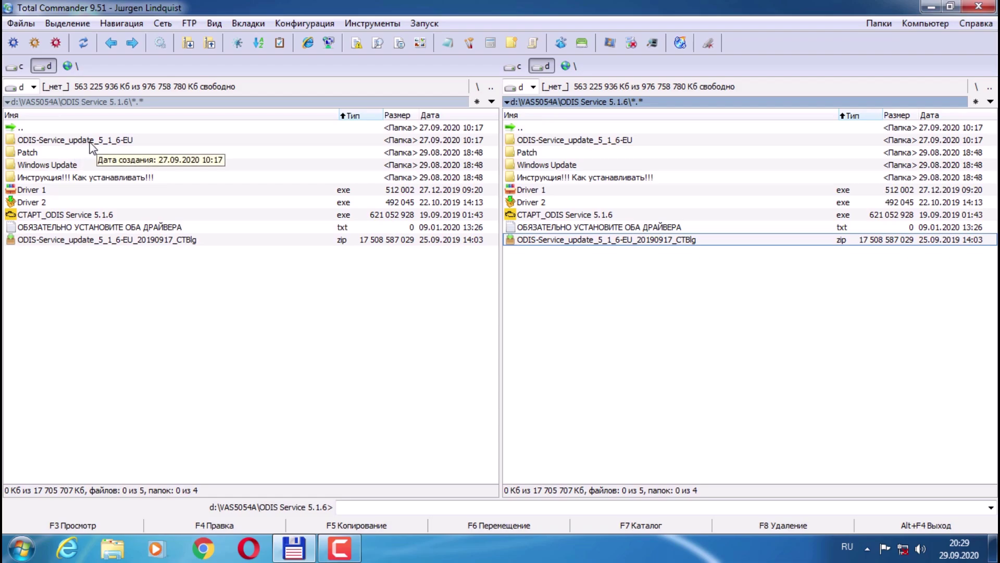
double_click(63, 142)
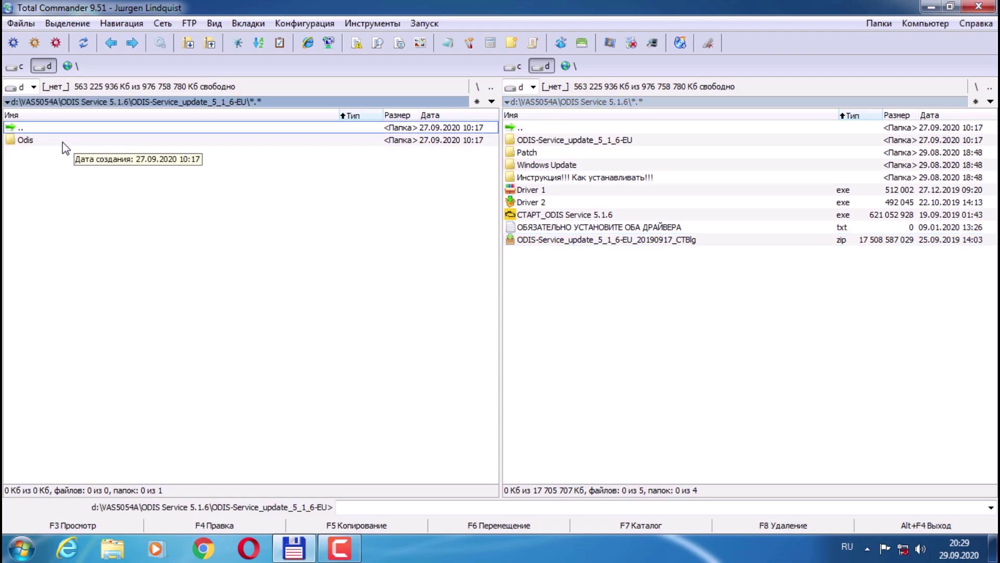
double_click(63, 143)
double_click(75, 127)
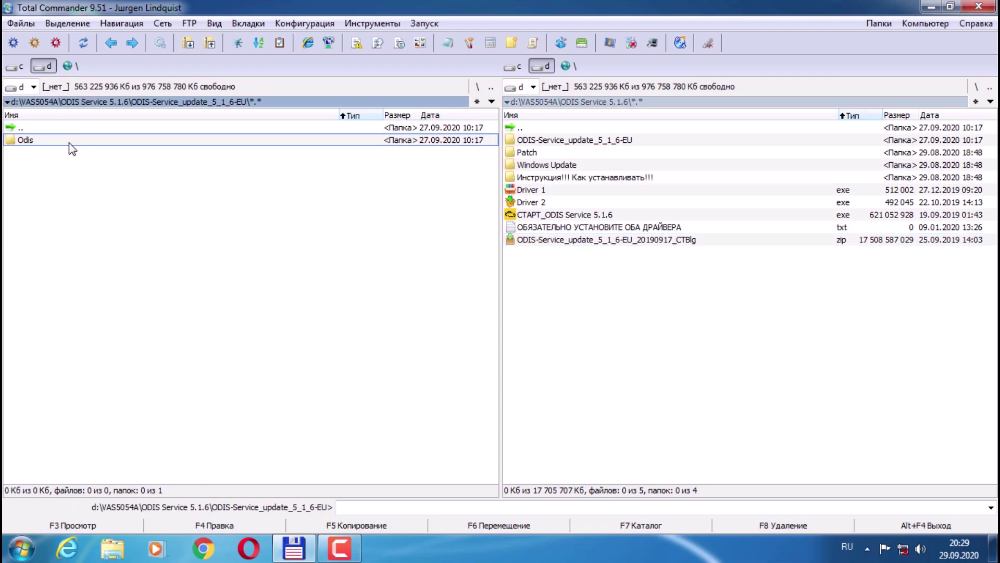
double_click(558, 239)
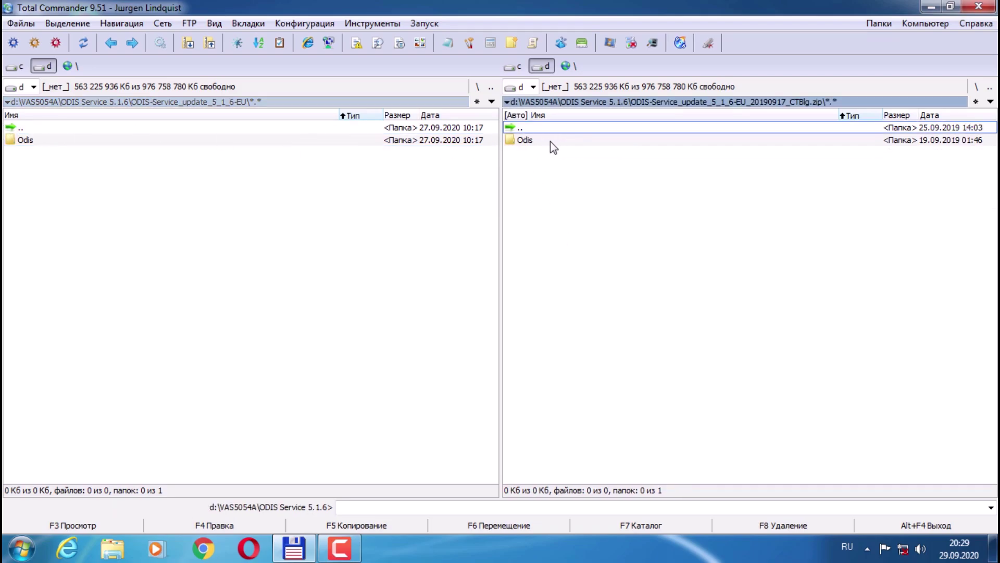
double_click(98, 127)
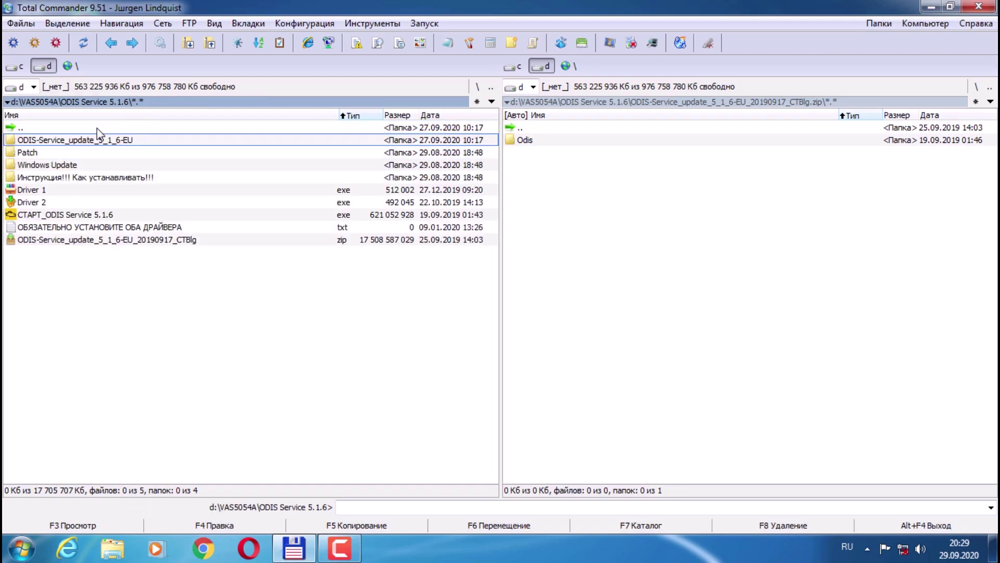
double_click(527, 130)
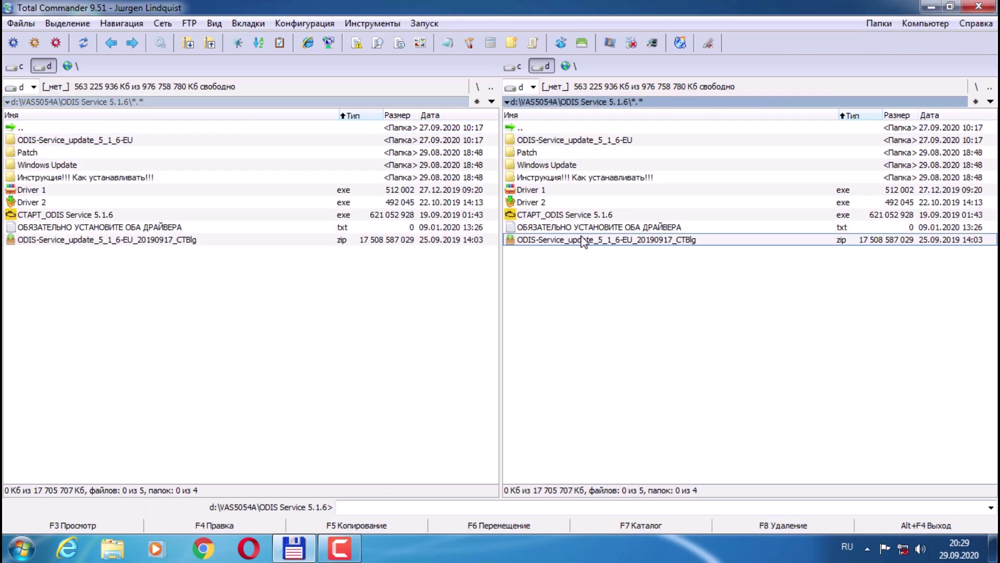
left_click(555, 143)
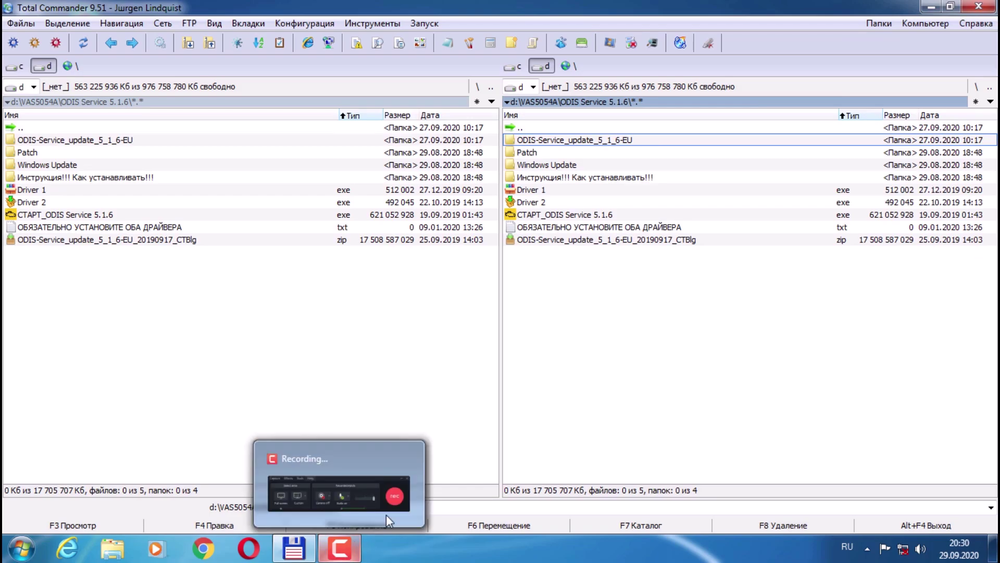
Minimize the file manager and launch Offboard Diagnostic Information System from its desktop shortcut.
left_click(932, 6)
double_click(358, 287)
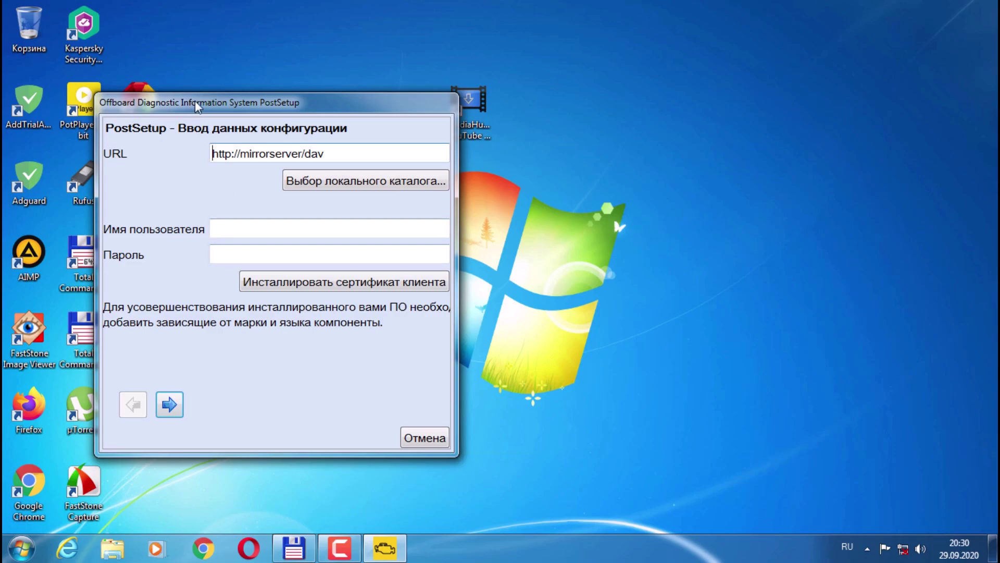
Set the PostSetup source to the local folder D:\VAS5054A\ODIS Service 5.1.6\ODIS-Service_update_5_1_6-EU and continue to language selection.
left_click_drag(197, 105, 316, 100)
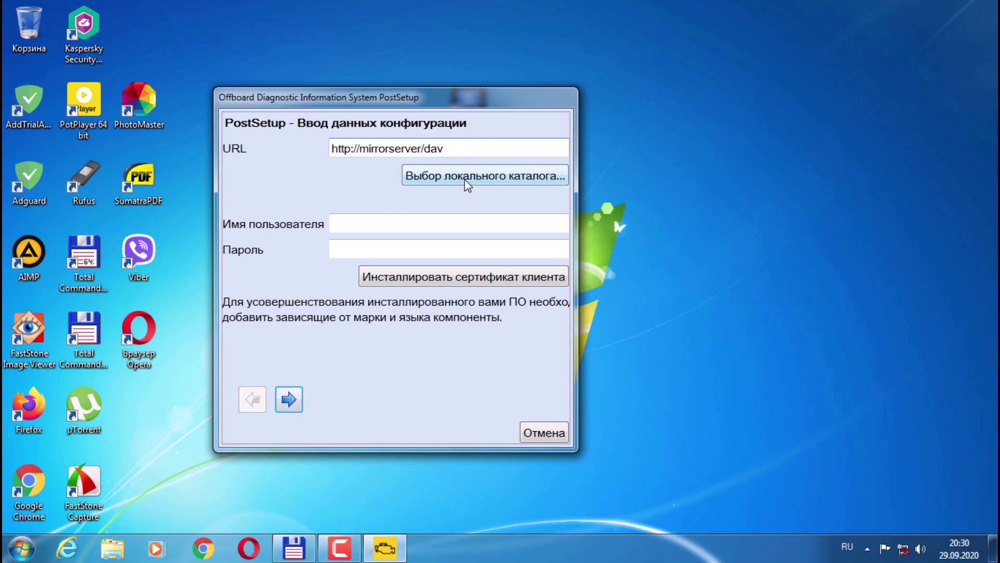
left_click(486, 177)
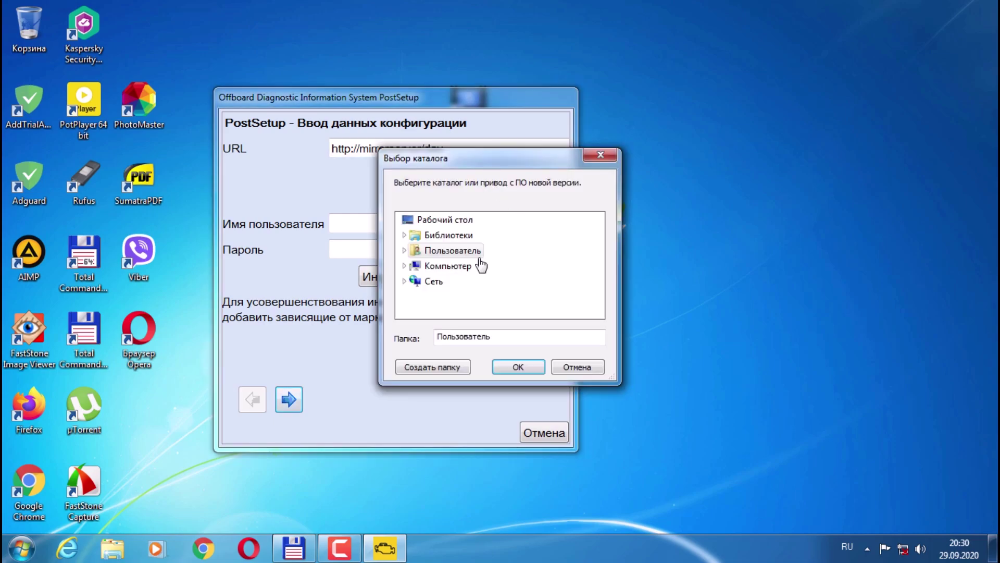
left_click(405, 266)
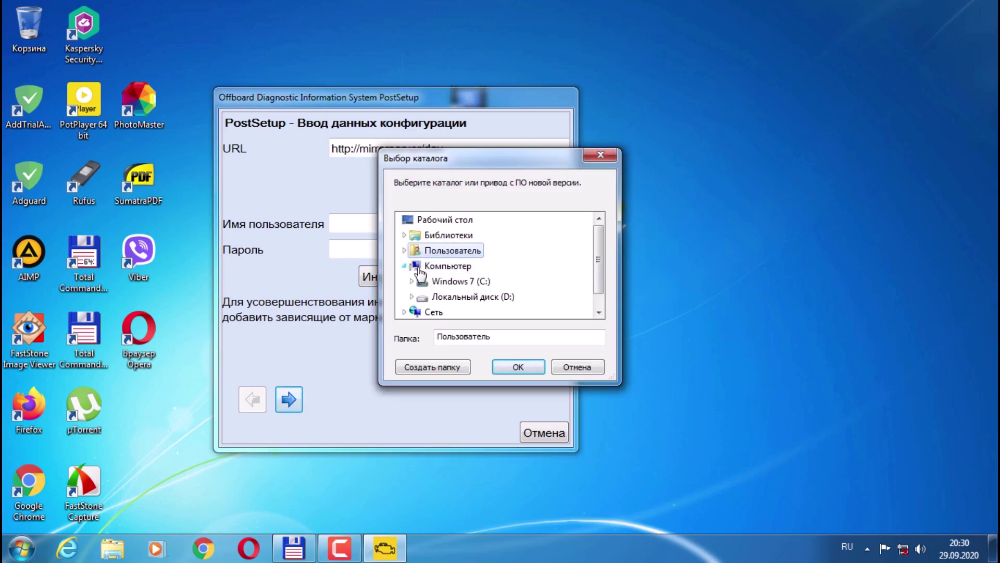
left_click(411, 297)
left_click_drag(598, 238, 600, 283)
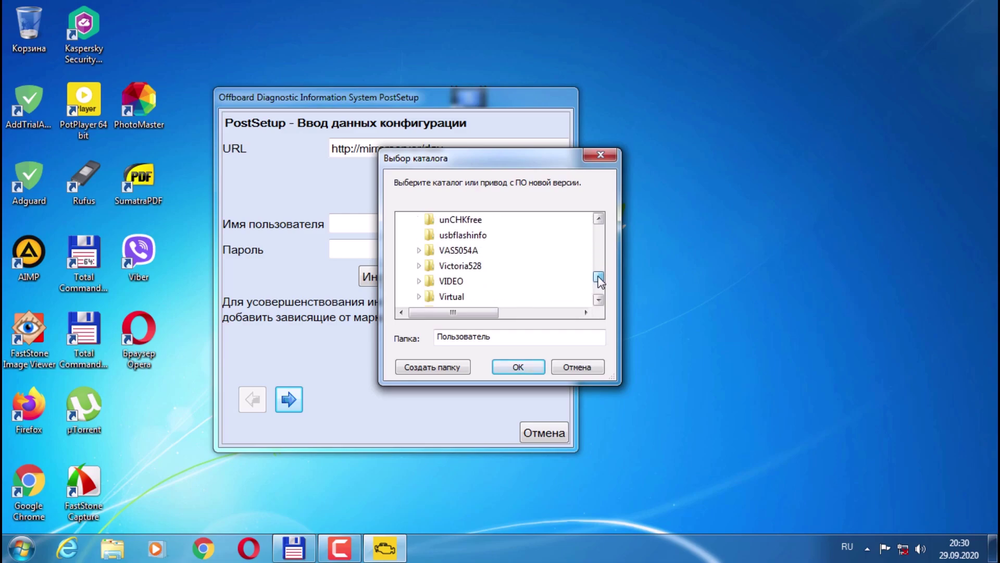
left_click(419, 251)
left_click(426, 265)
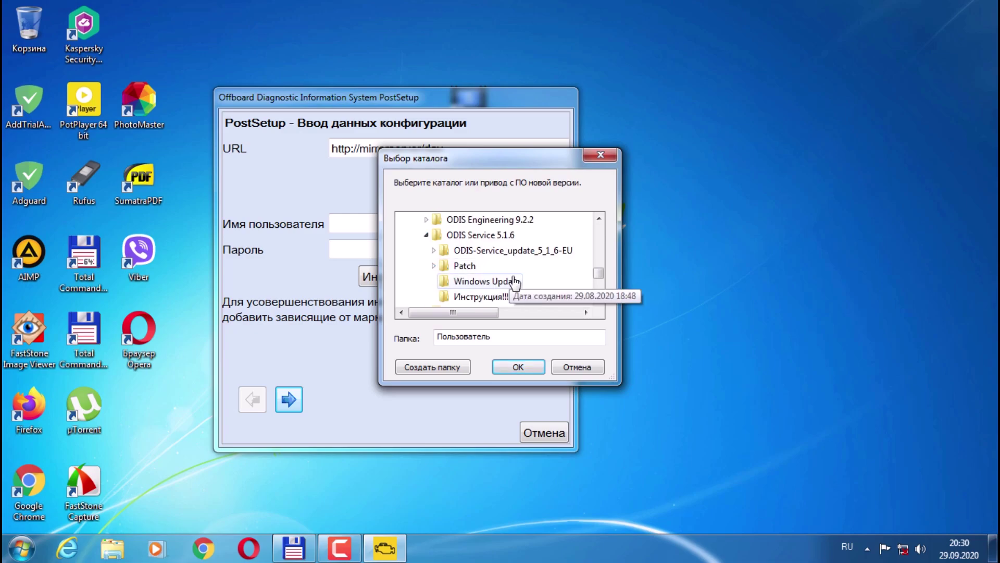
left_click(527, 254)
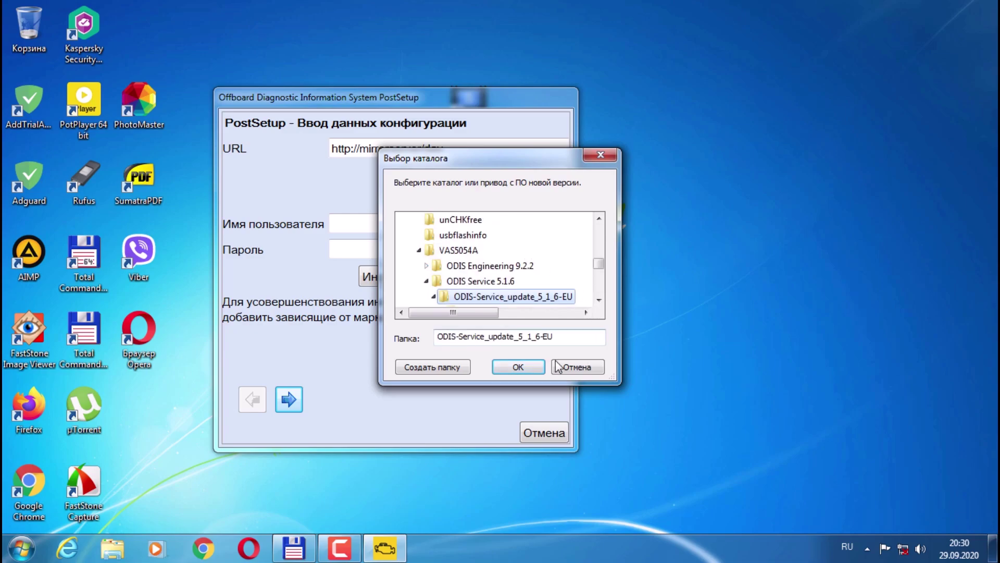
left_click(519, 367)
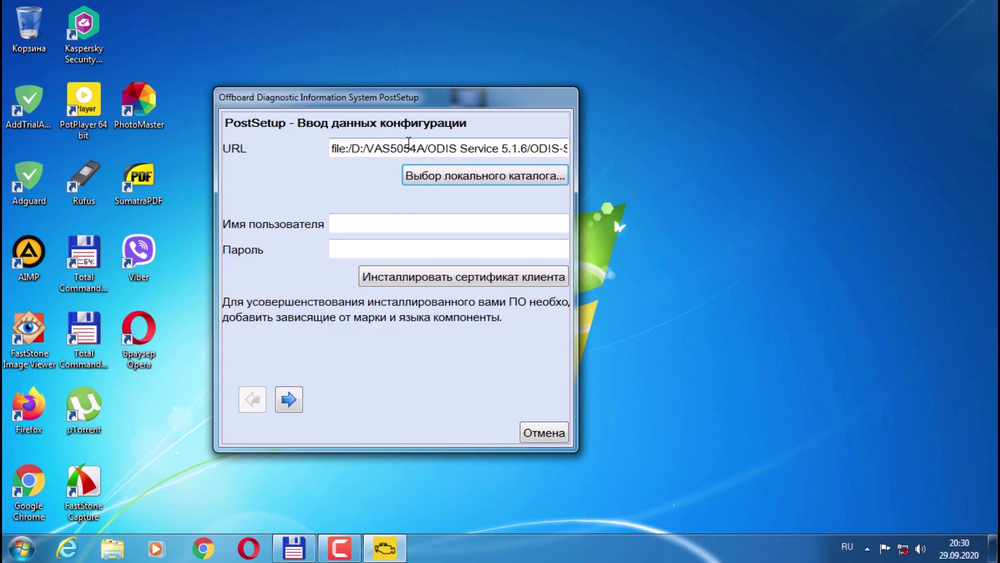
left_click(289, 400)
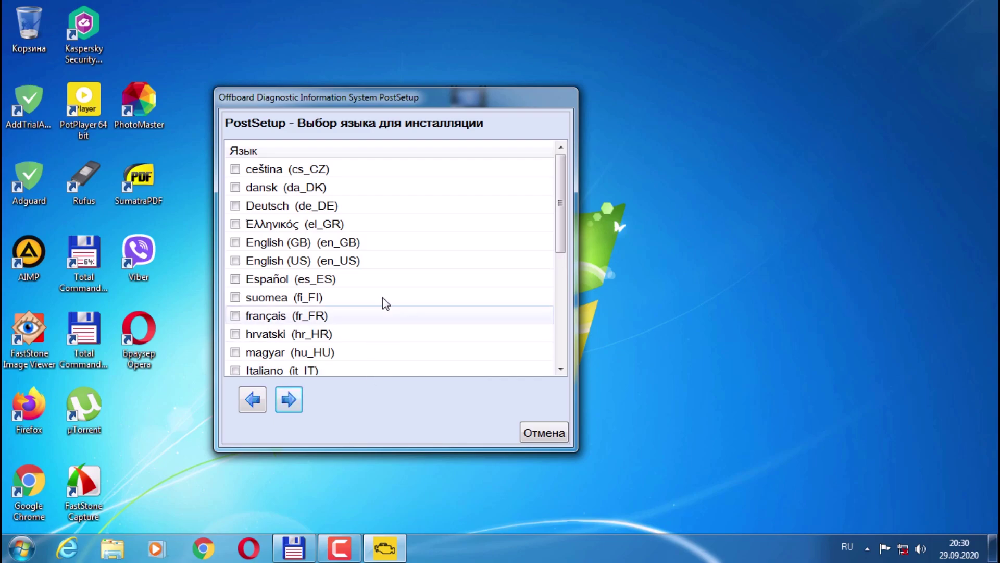
Choose Deutsch (de_DE), English (GB) and English (US) as the PostSetup languages and start loading update 89.5.190.
left_click_drag(561, 220, 551, 351)
left_click_drag(544, 312, 543, 208)
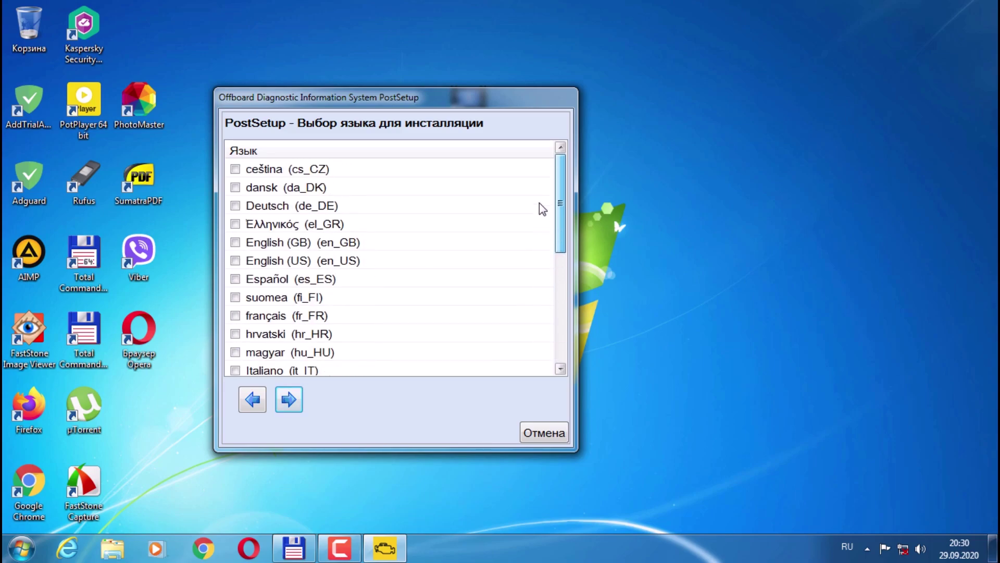
left_click(235, 206)
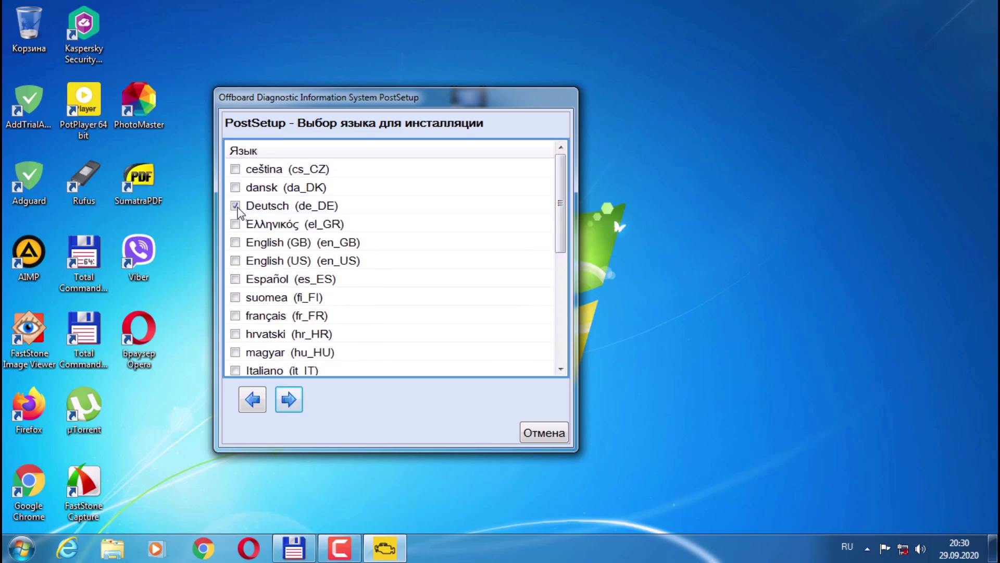
left_click(235, 243)
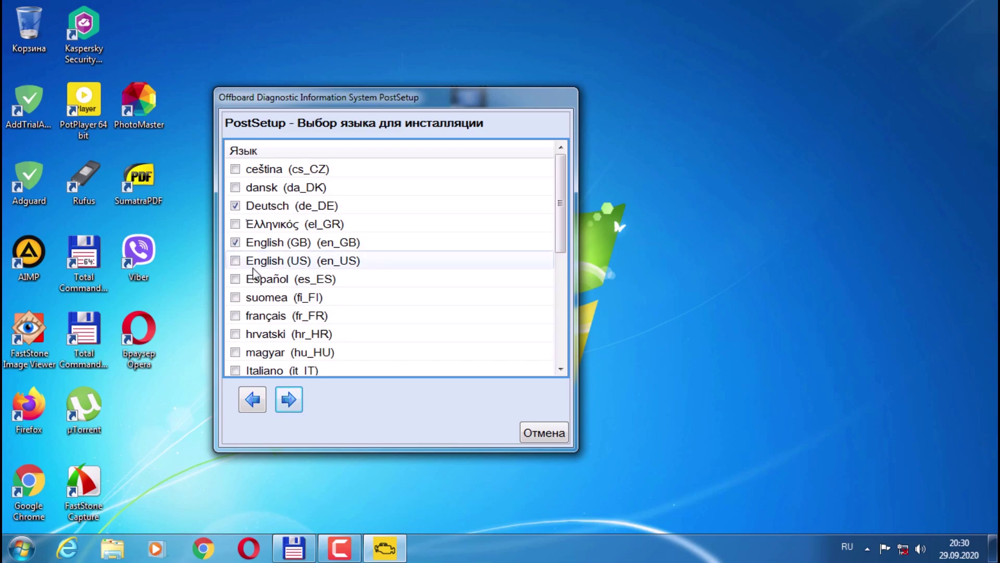
left_click(234, 261)
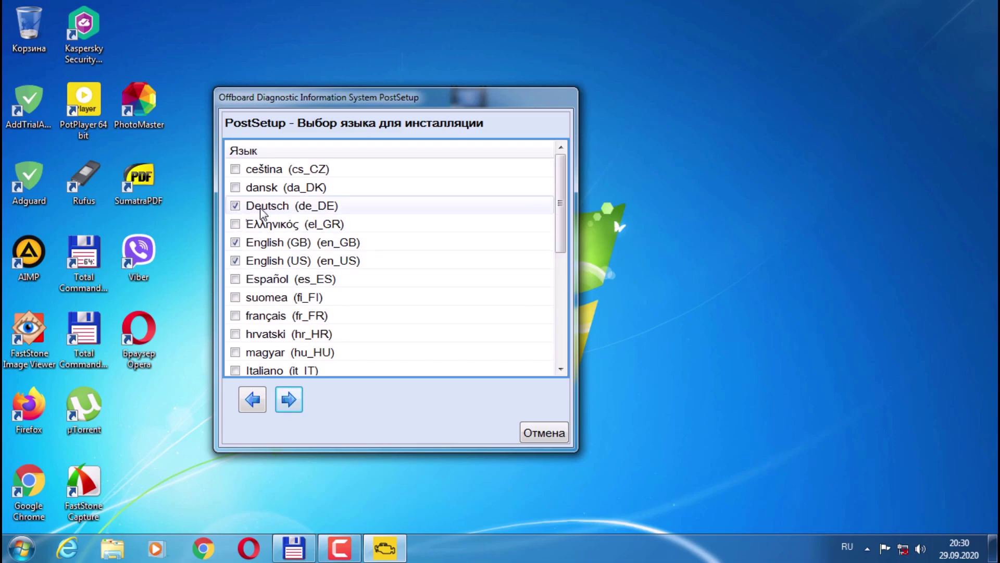
left_click(293, 400)
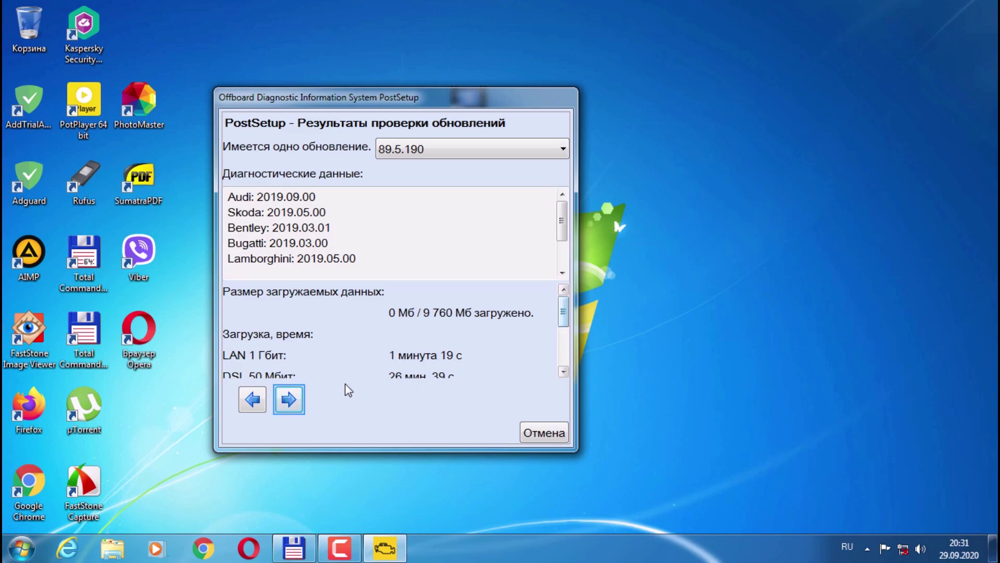
left_click(289, 401)
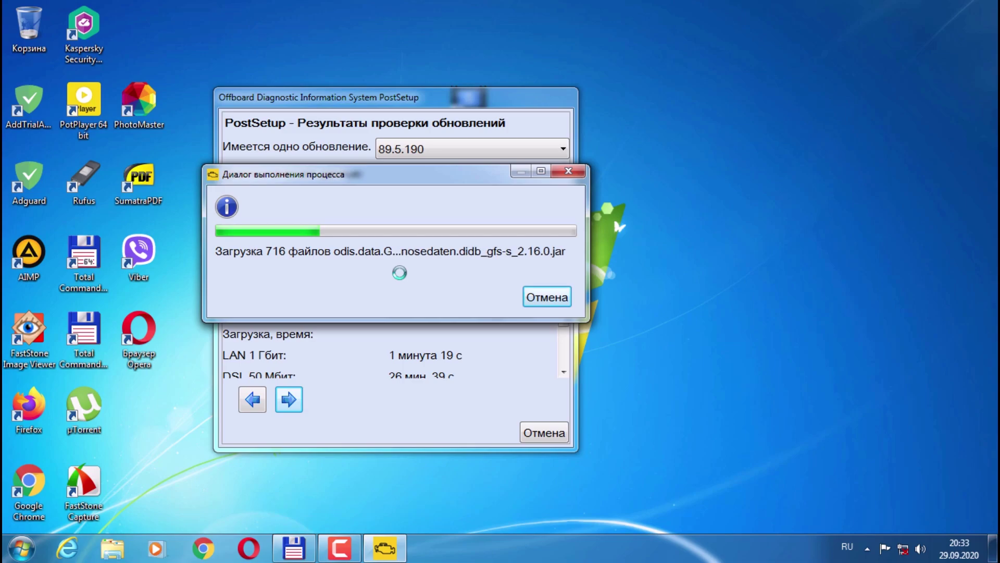
Switch to Total Commander and locate the Driver 1 and Driver 2 files in the ODIS Service 5.1.6 folder.
key("alt+Tab")
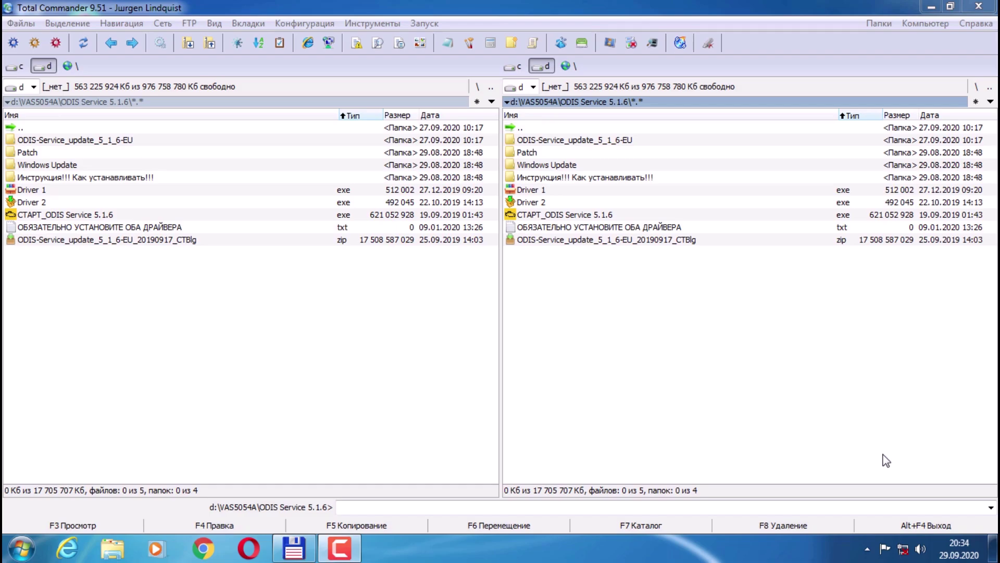
left_click(555, 194)
left_click(571, 198)
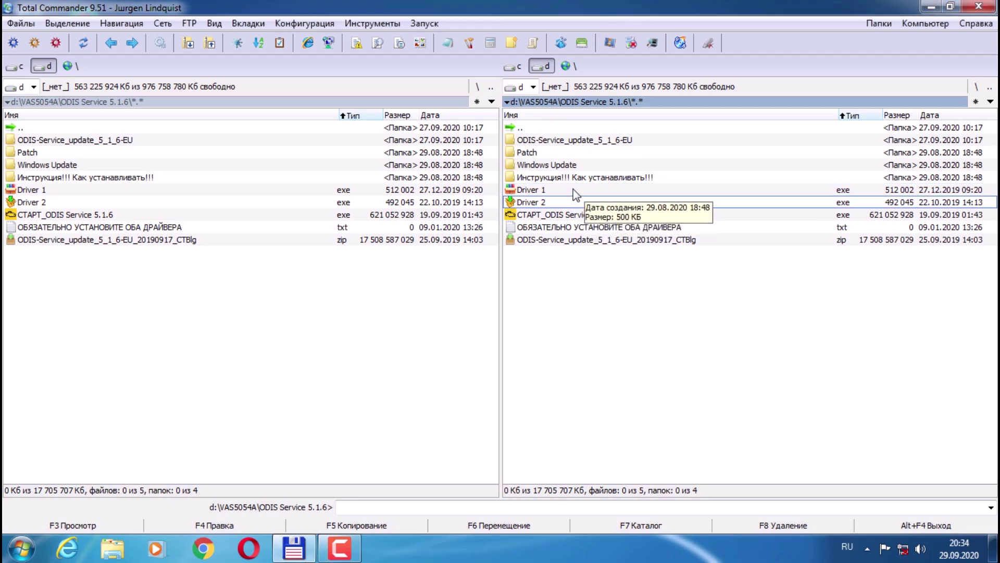
left_click(574, 190)
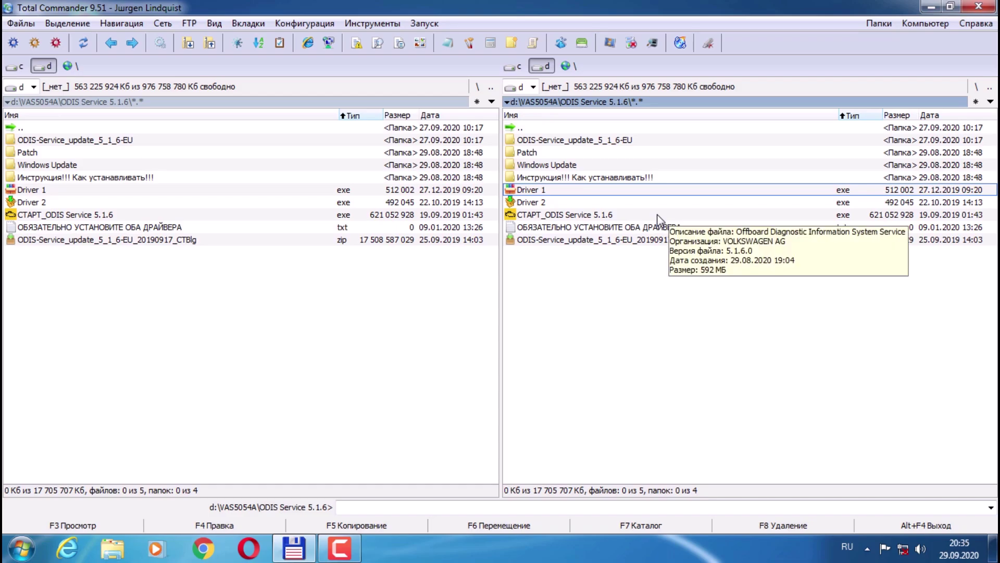
left_click(585, 207)
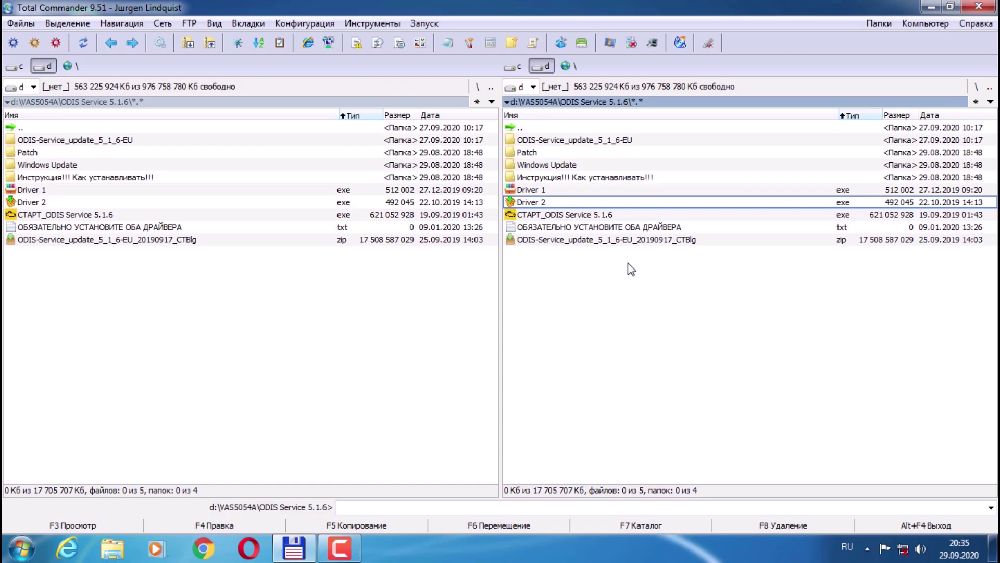
Open C:\Program Files (x86)\Softing\D-PDU API\1.20.042\VeCom on drive C as the destination folder.
left_click(18, 67)
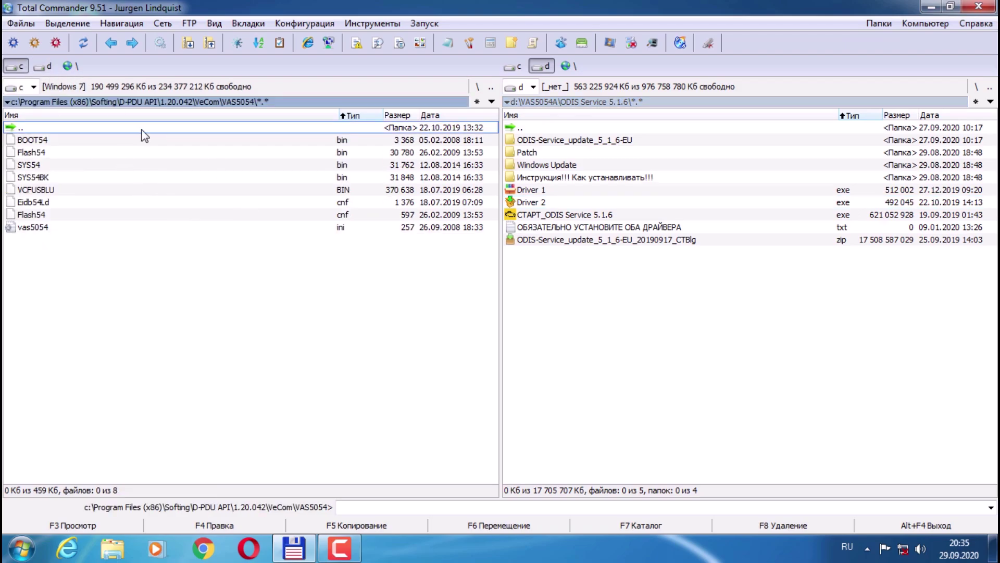
left_click(477, 87)
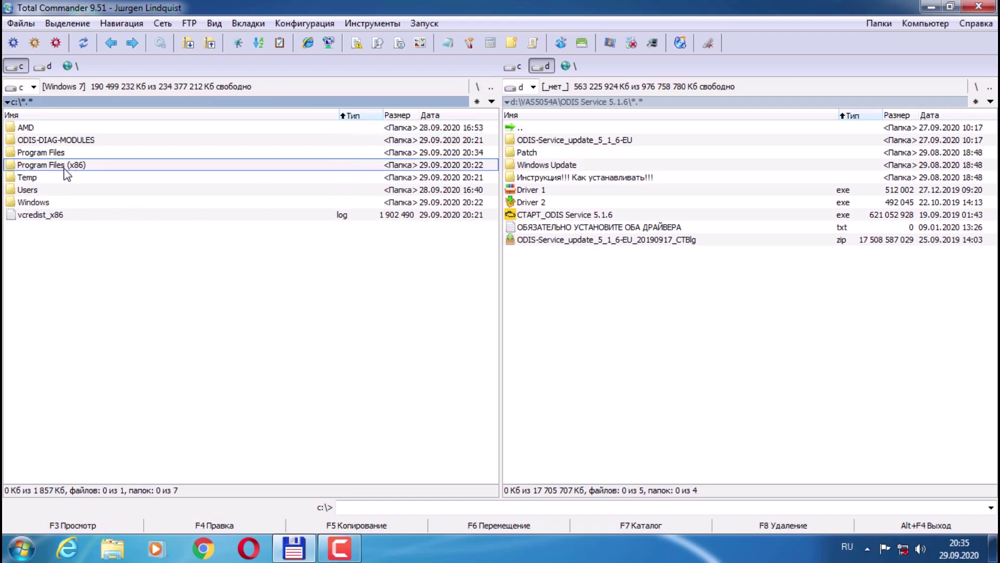
double_click(86, 167)
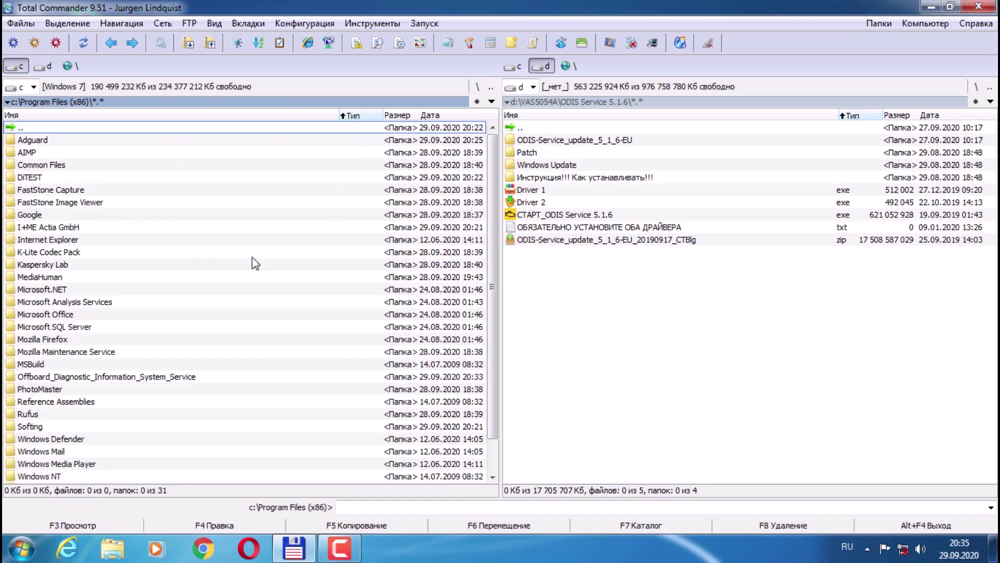
scroll(492, 286, "down", 1)
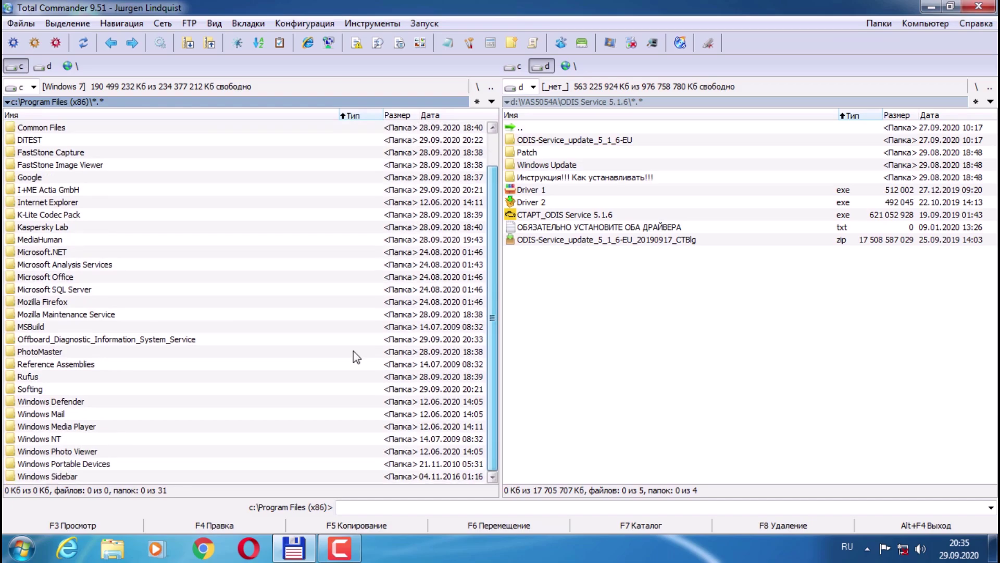
double_click(45, 391)
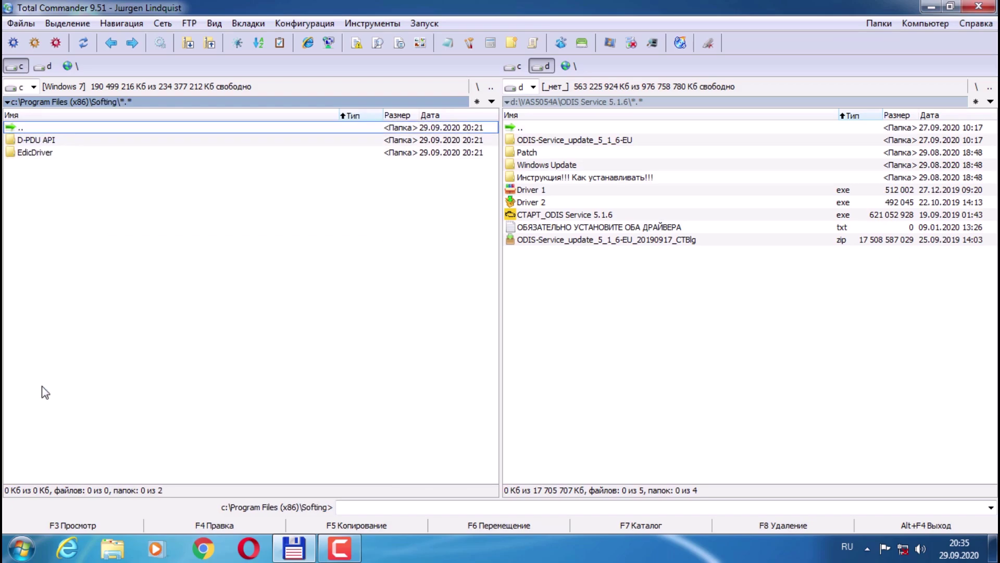
double_click(51, 145)
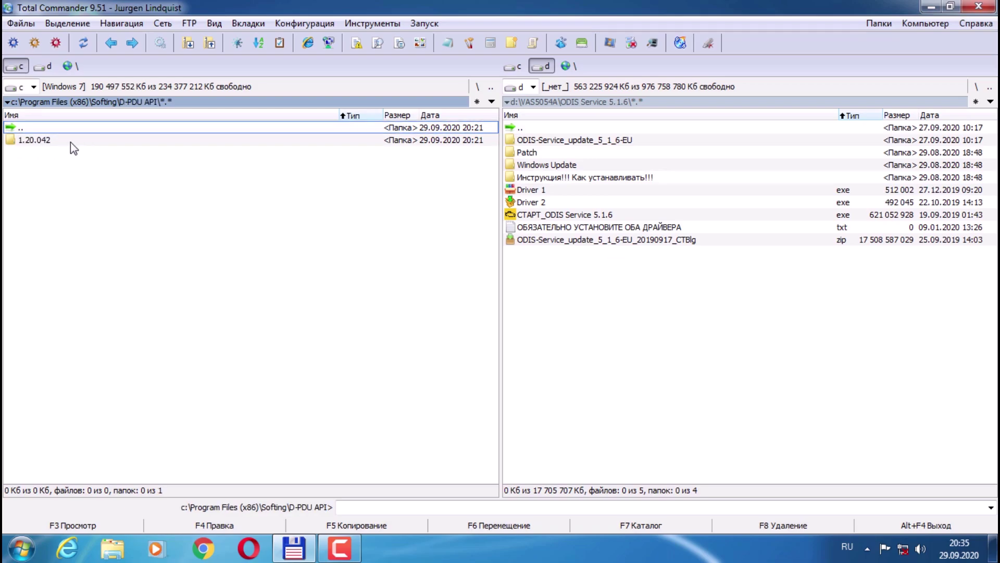
double_click(54, 141)
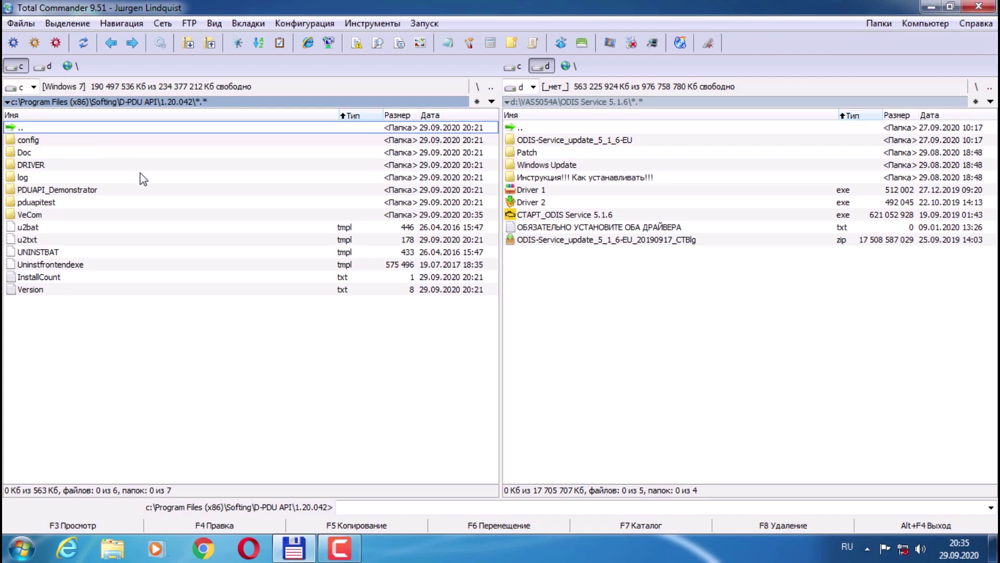
double_click(45, 214)
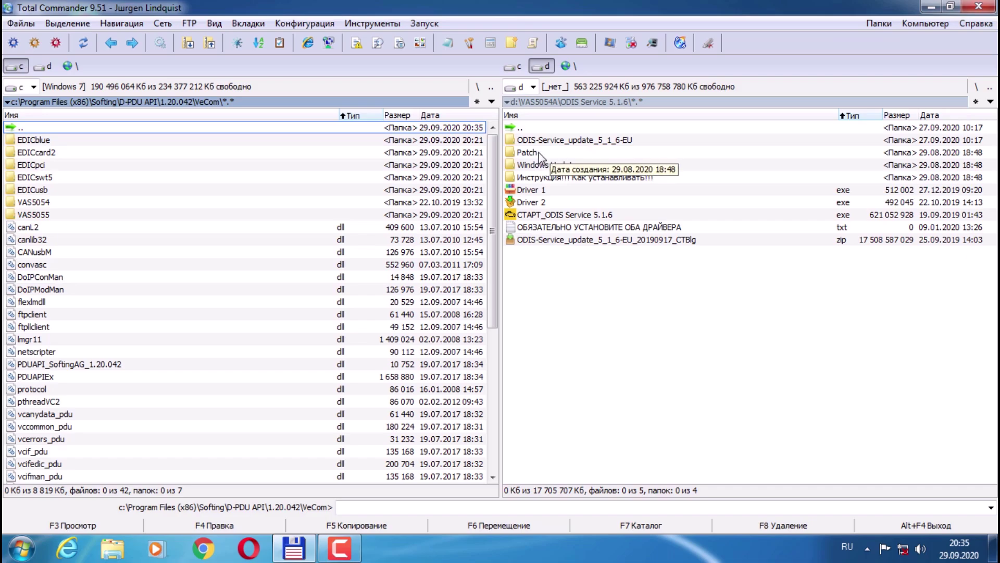
Copy the VAS5054 folder from Patch\Прошивка для китайского VAS5054 PDU41 into the VeCom folder, replacing all existing files.
left_click(539, 154)
double_click(539, 154)
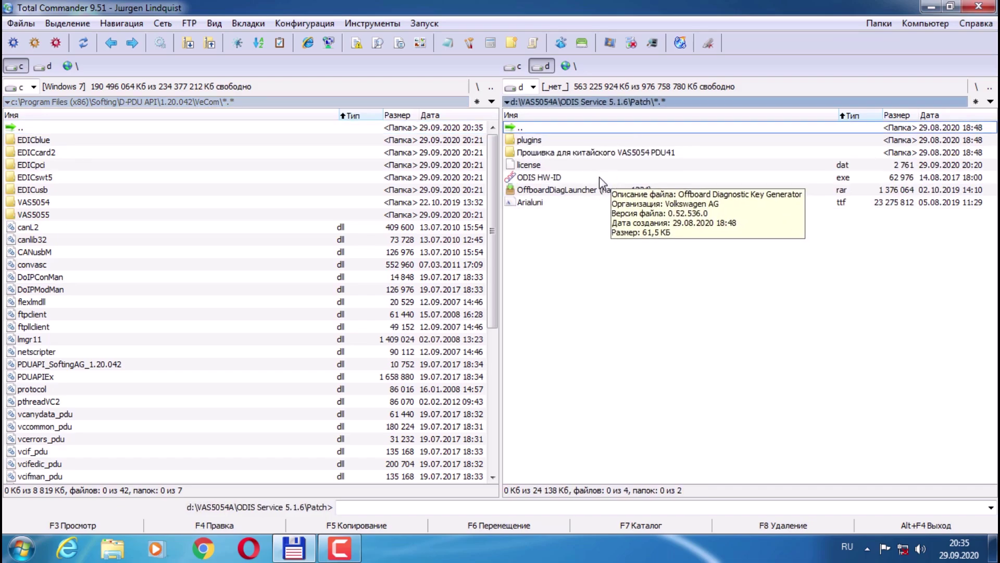
double_click(646, 153)
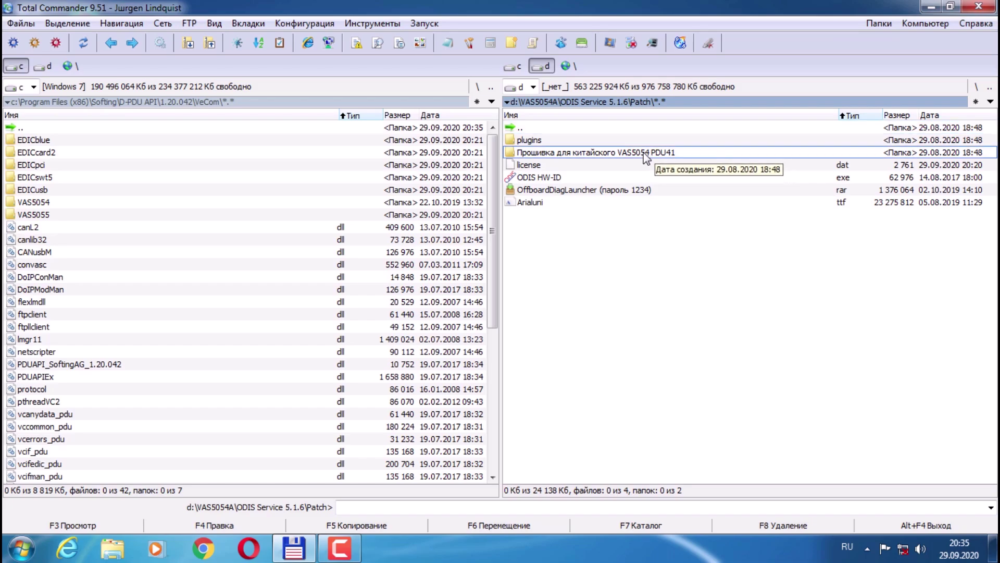
left_click(586, 139)
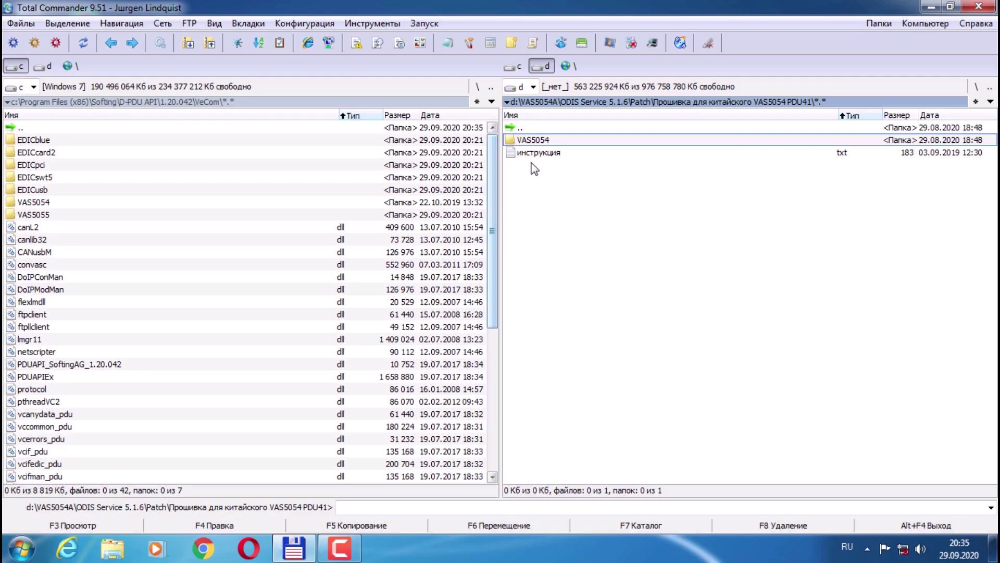
key("Insert")
left_click(357, 525)
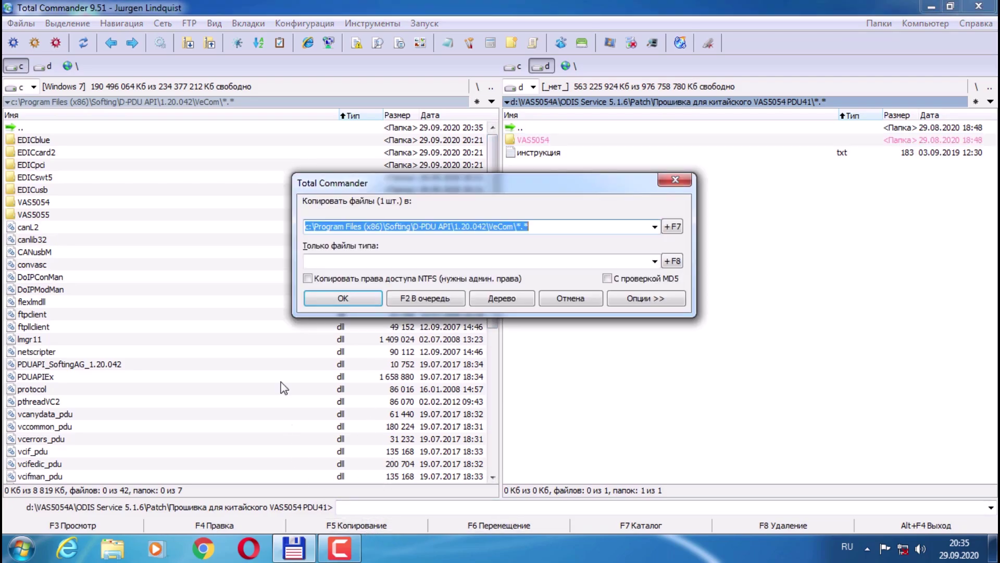
left_click(343, 301)
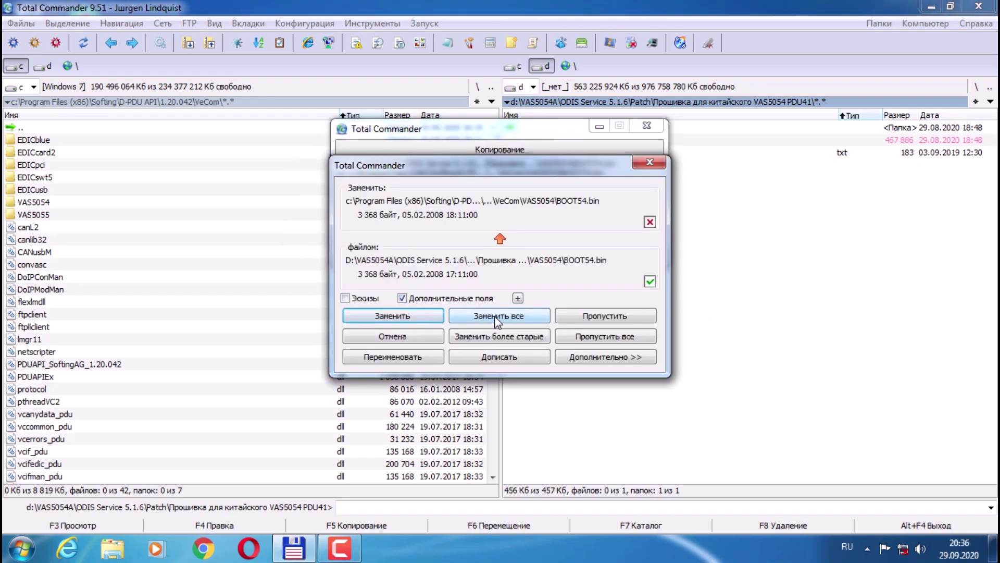
left_click(501, 318)
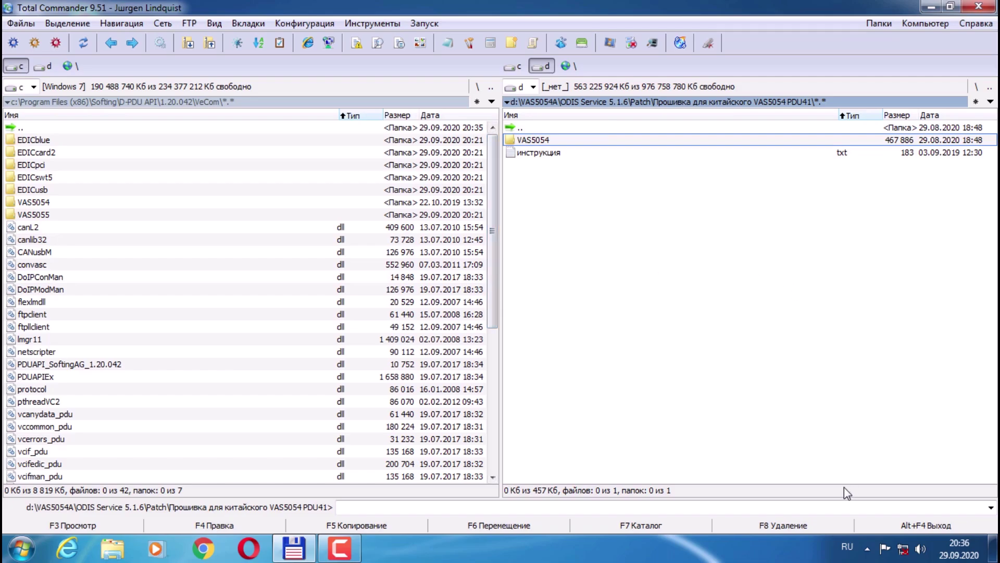
Return from the firmware folder to D:\VAS5054A and select the ODIS Engineering 9.2.2 folder.
double_click(613, 127)
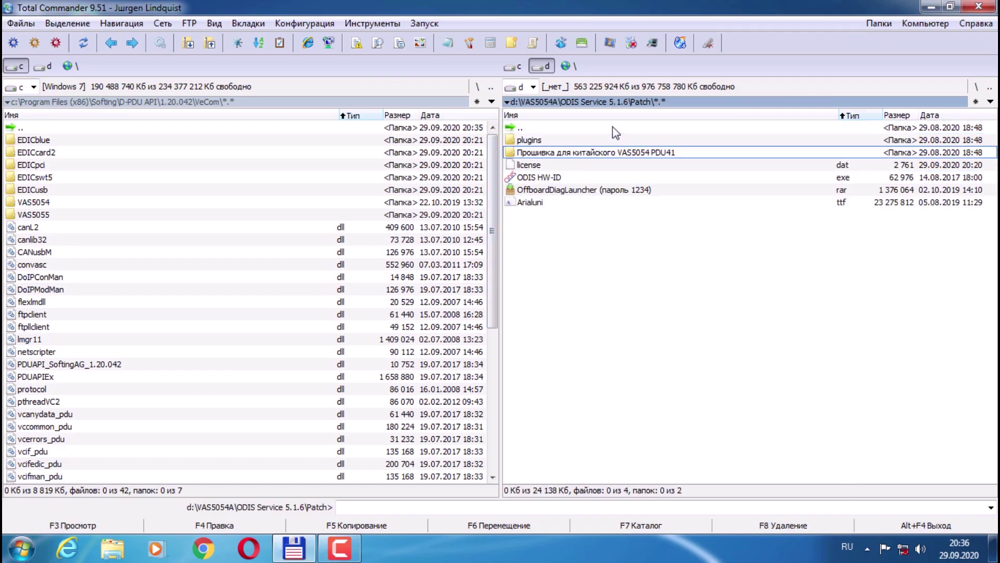
double_click(613, 128)
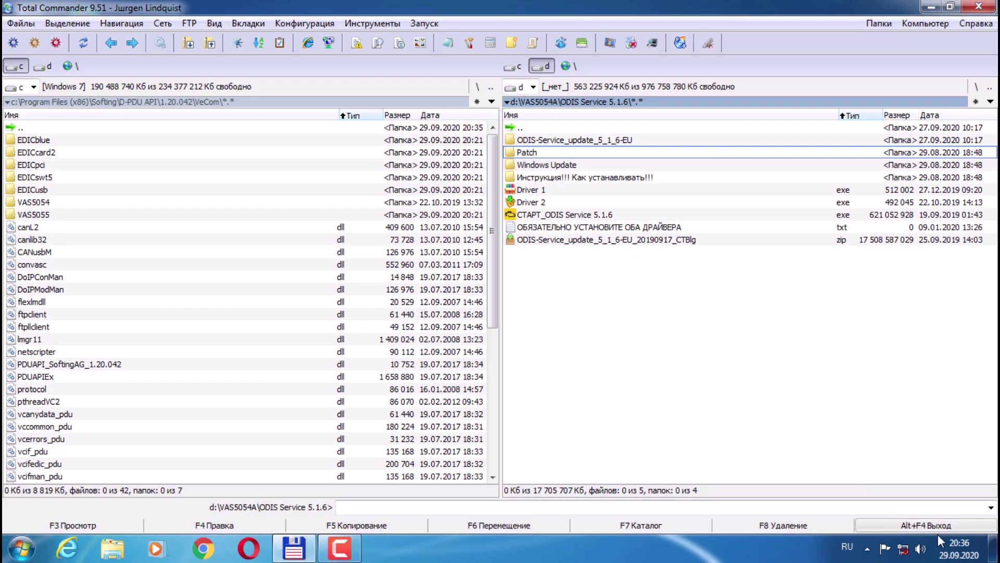
mouse_move(957, 554)
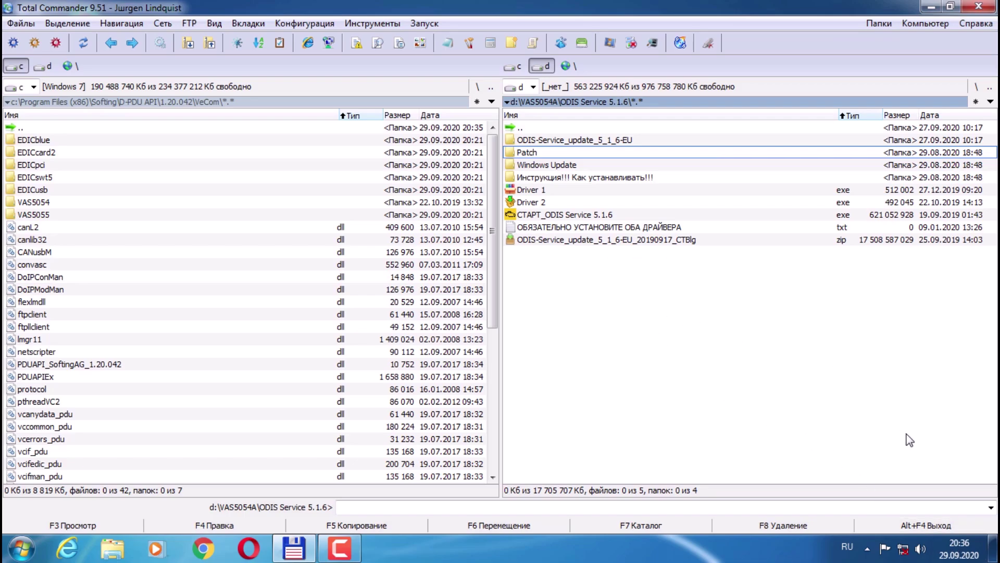
double_click(567, 130)
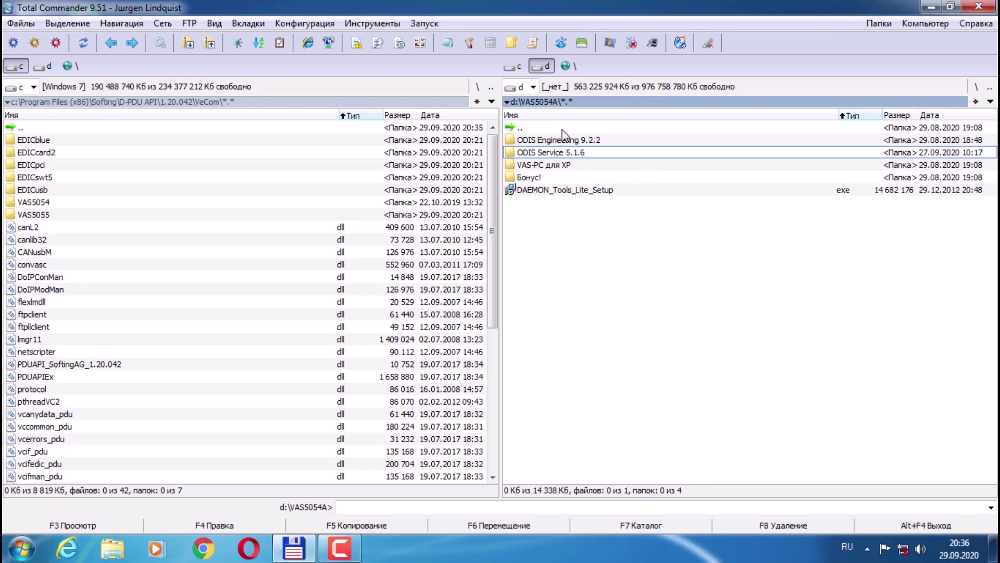
left_click(587, 143)
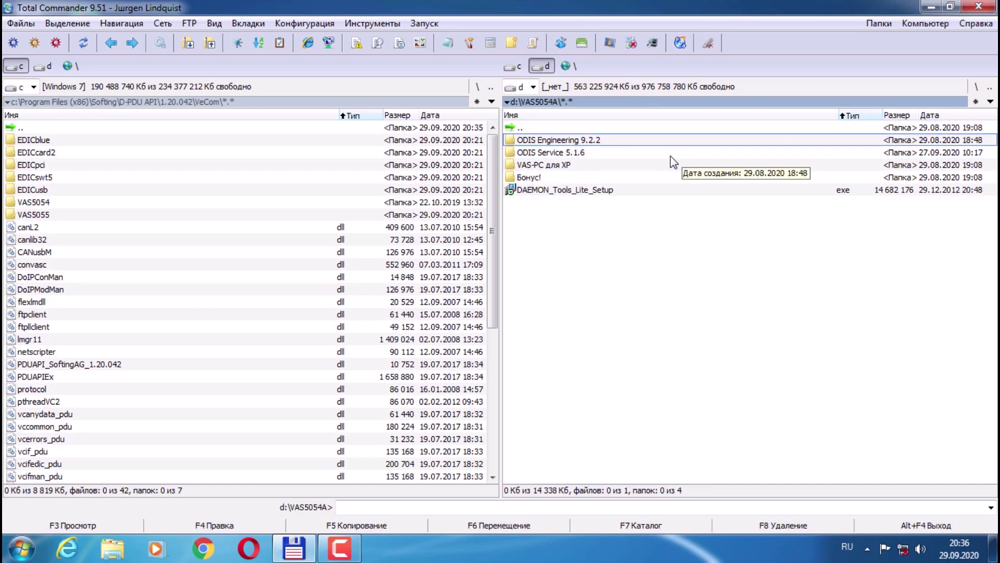